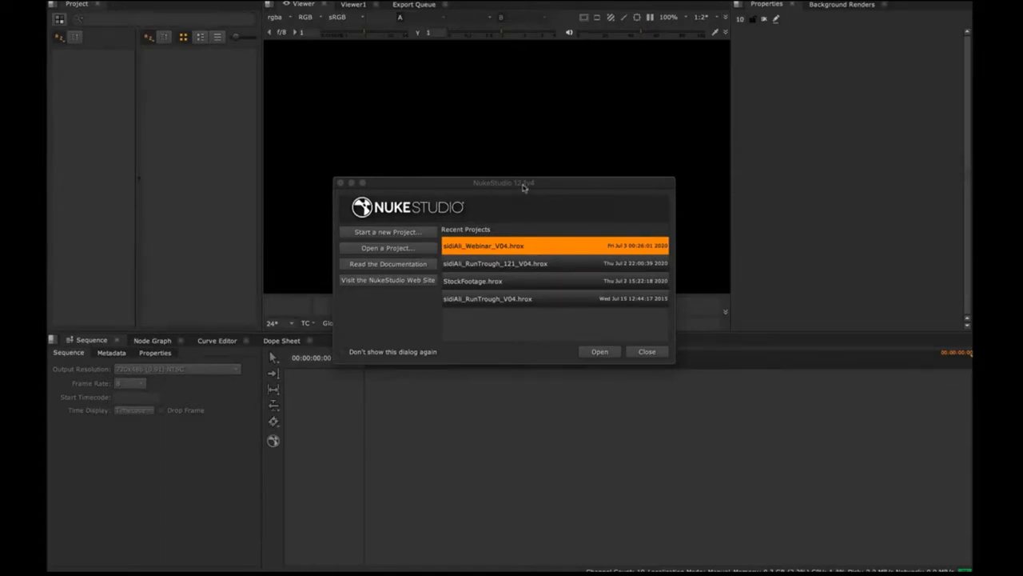
Dismiss the startup dialog and create a new blank project without applying a template.
drag(524, 185, 521, 178)
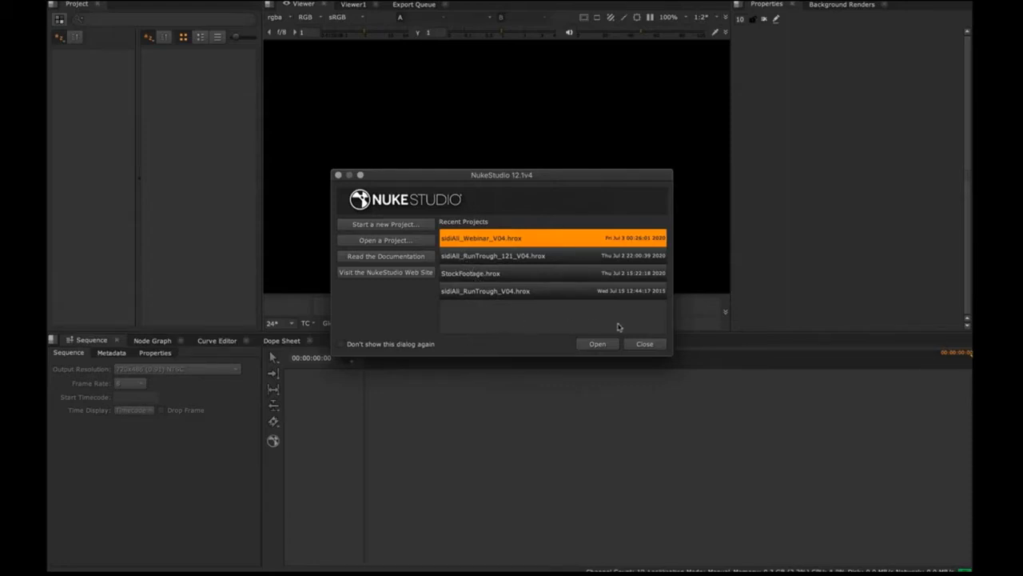
click(644, 344)
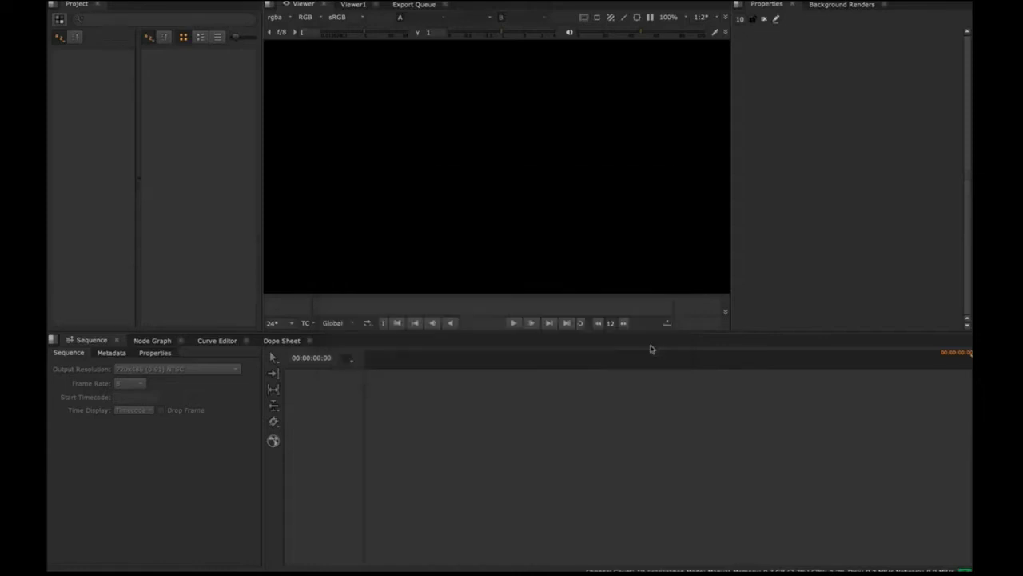
key(super+n)
drag(518, 217, 489, 153)
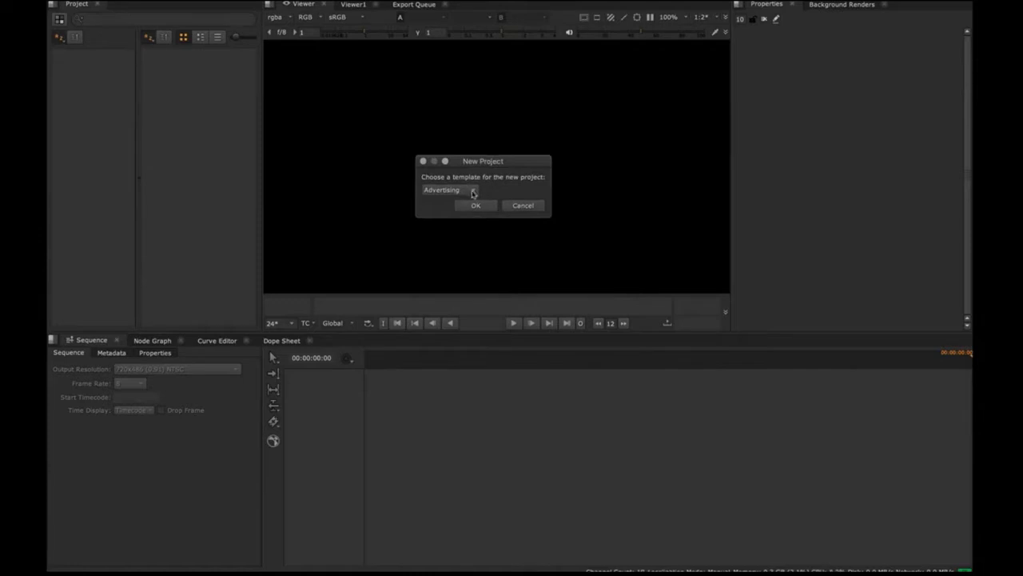
click(469, 191)
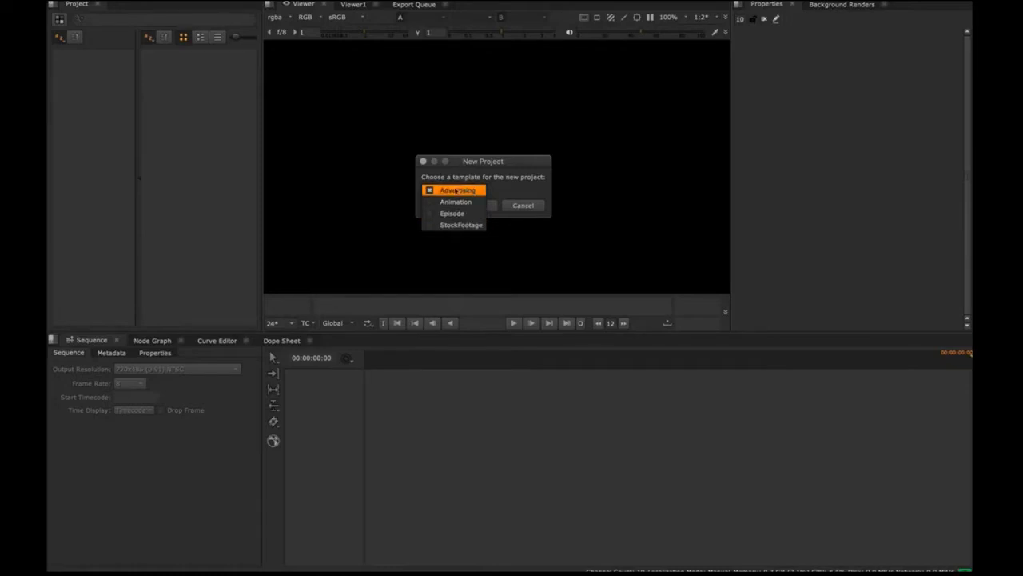
click(506, 182)
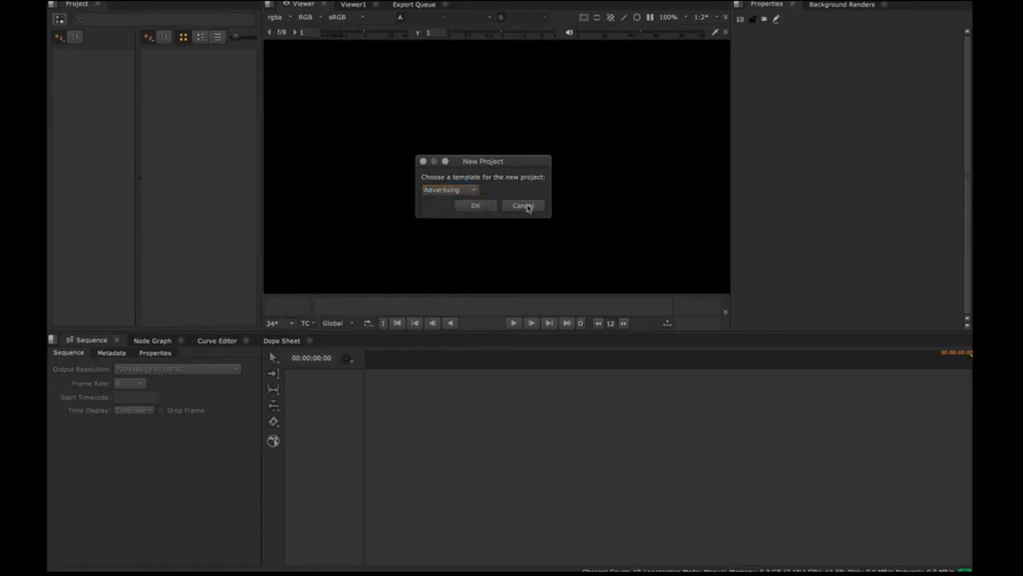
click(525, 206)
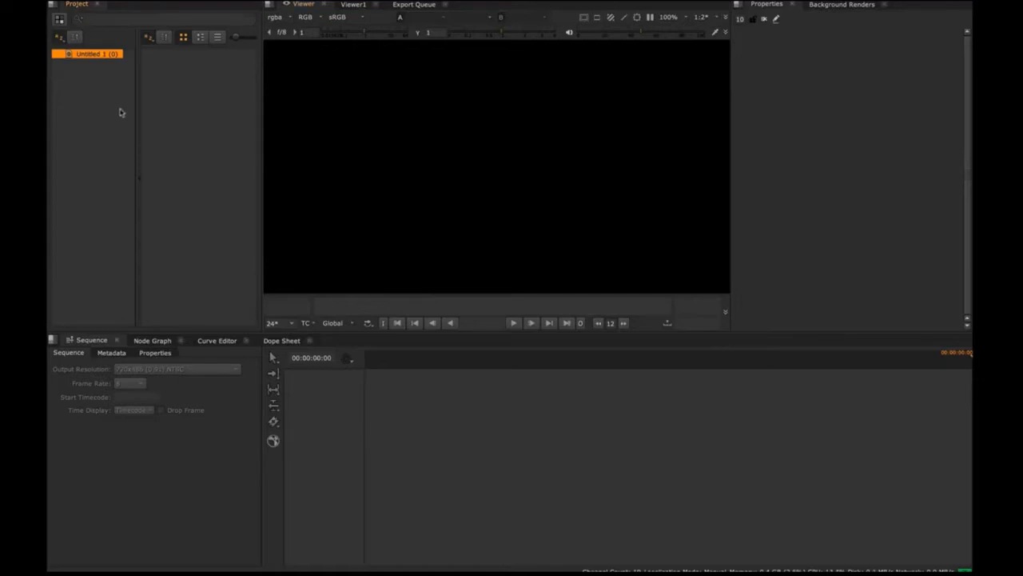
Create two bins at the root of the new project, named 00_sequences and 01_References.
key(ctrl+b)
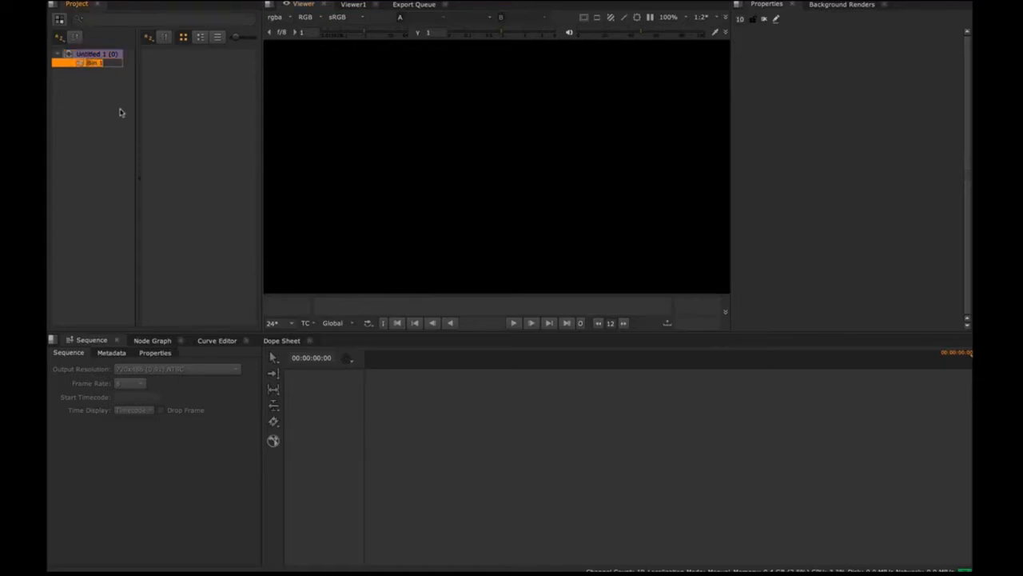
text(09)
text(_sequences)
key(Return)
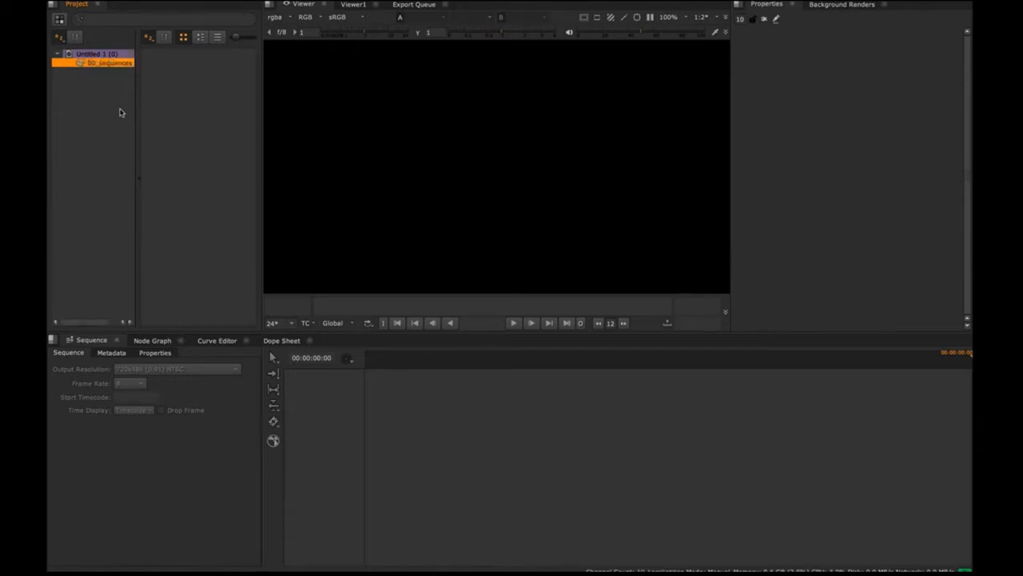
click(119, 54)
key(ctrl+b)
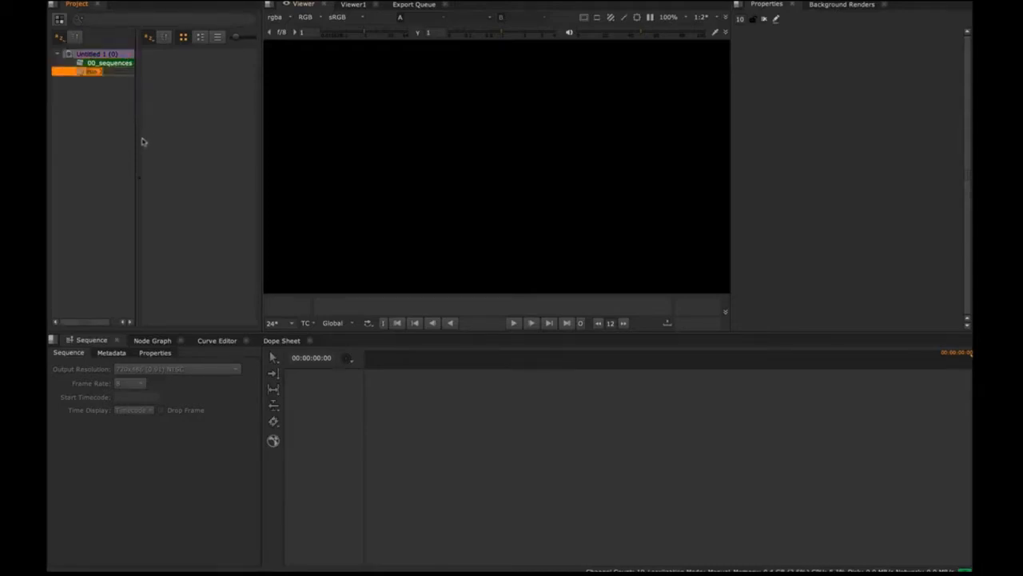
text(01_References)
key(Return)
Add a third bin named 02_Footage at the project root.
click(120, 54)
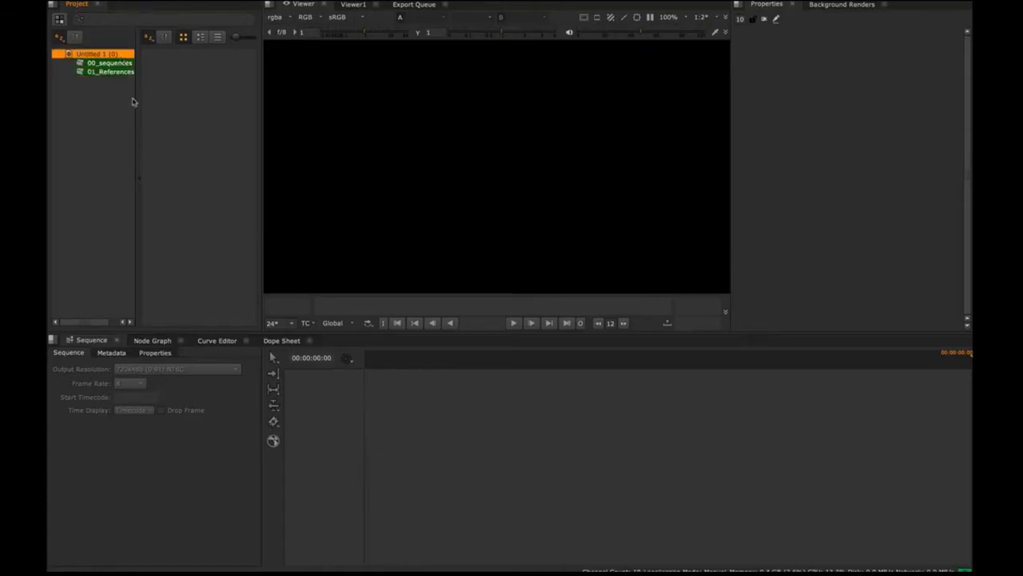
key(ctrl+b)
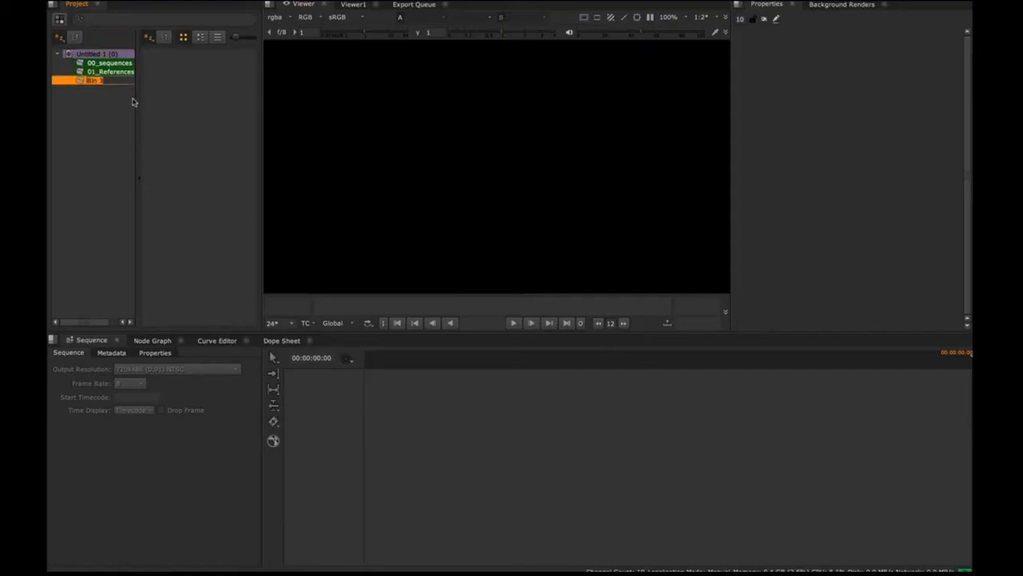
text(02_Footage)
key(Return)
Create two sub-bins named Story and Review inside the 00_sequences bin.
click(120, 63)
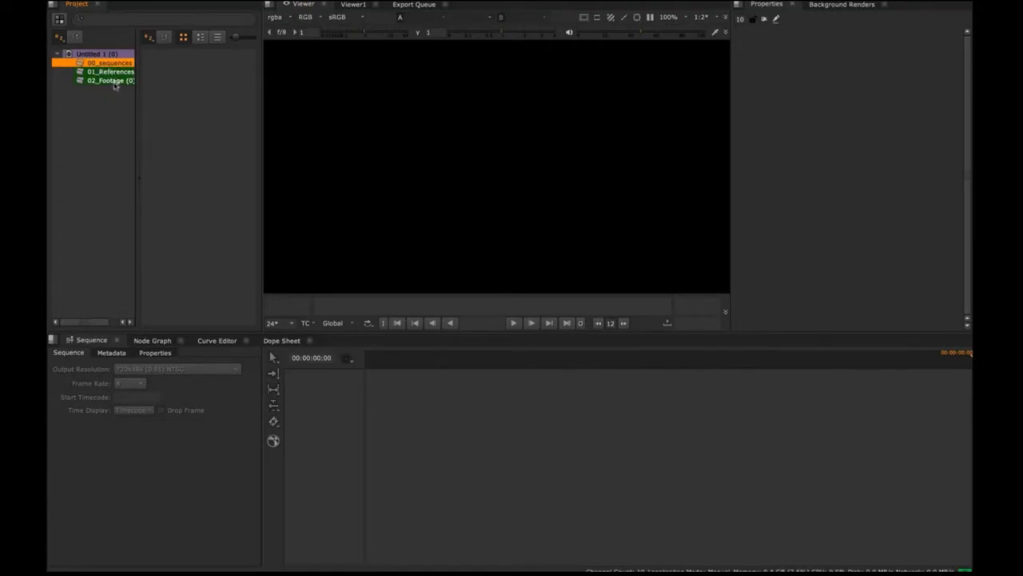
key(ctrl+b)
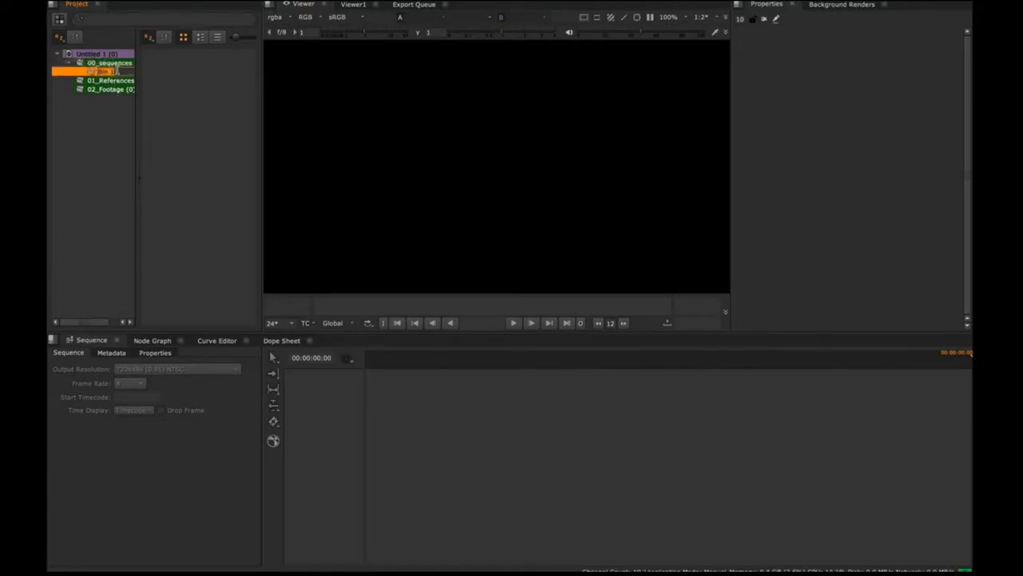
key(BackSpace)
text(Story)
key(Return)
click(117, 63)
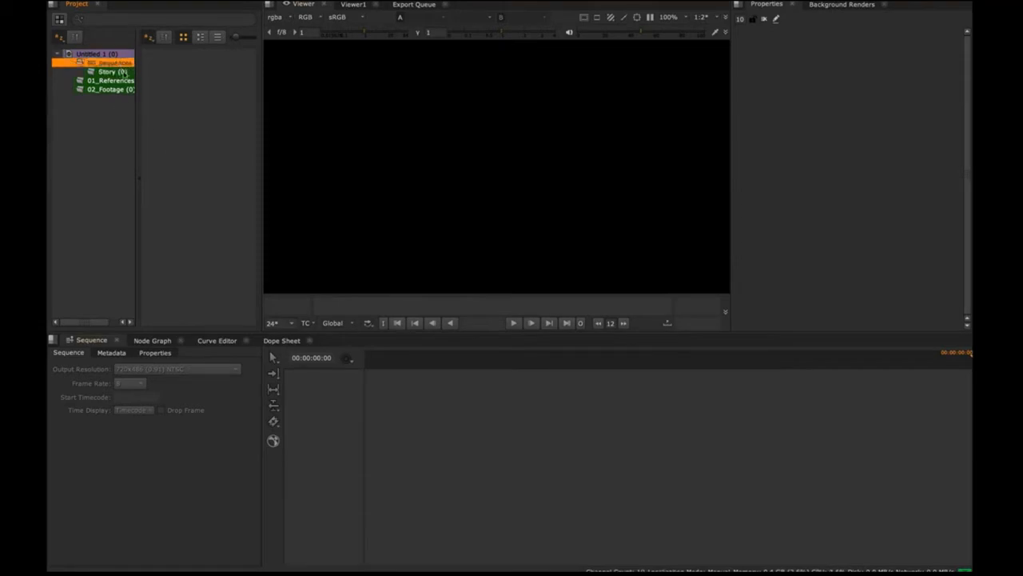
key(ctrl+b)
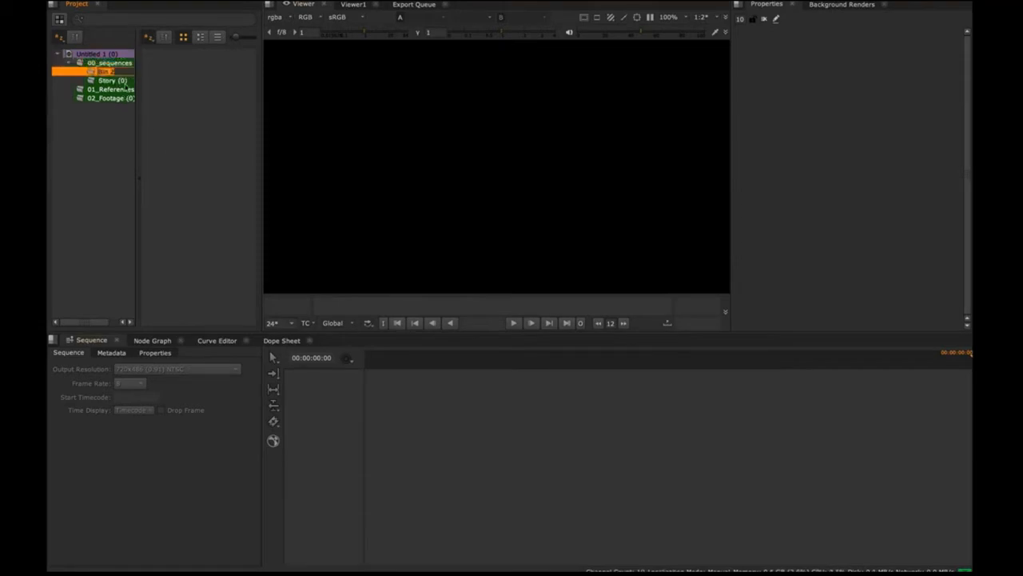
text(Review)
key(Return)
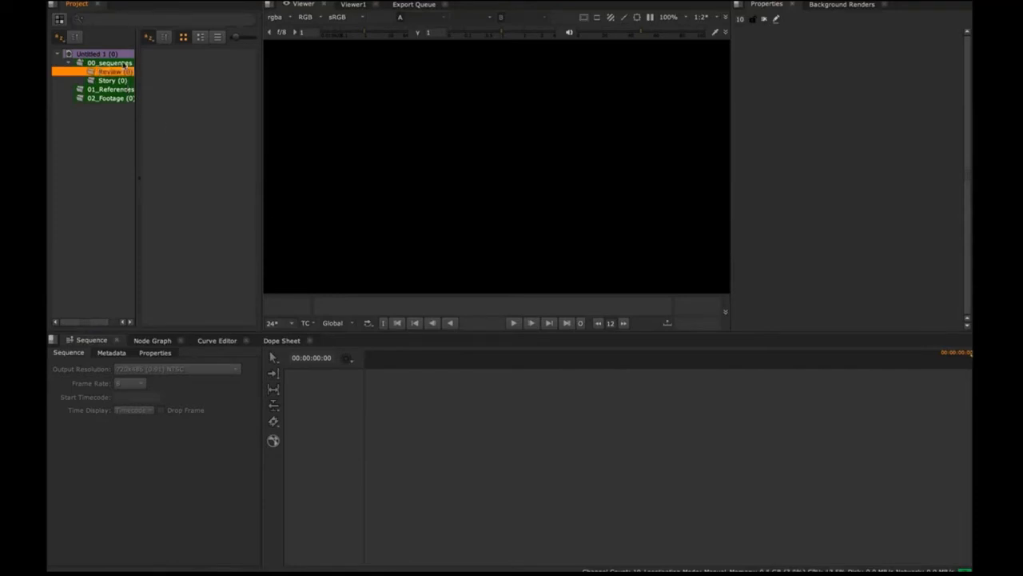
Add another sub-bin named Deliveries inside the 00_sequences bin.
click(125, 64)
key(ctrl+b)
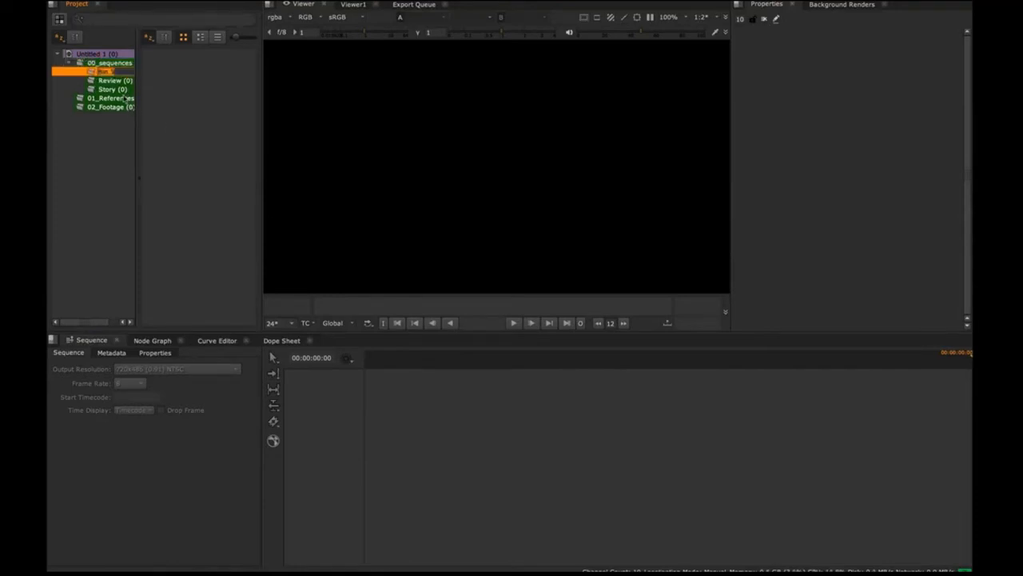
text(Im)
key(Return)
click(111, 64)
click(114, 72)
click(115, 81)
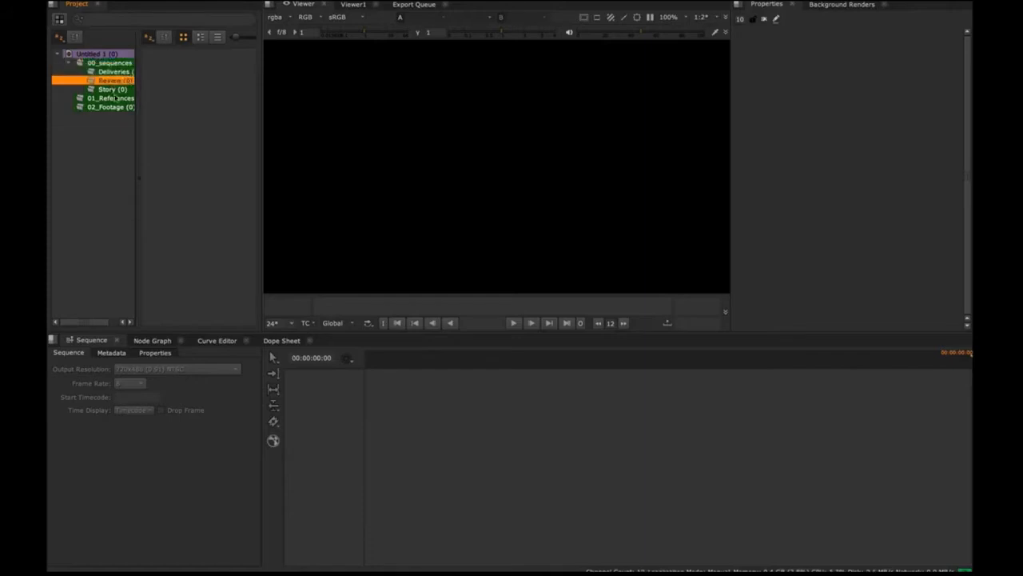
click(113, 90)
click(113, 98)
click(115, 107)
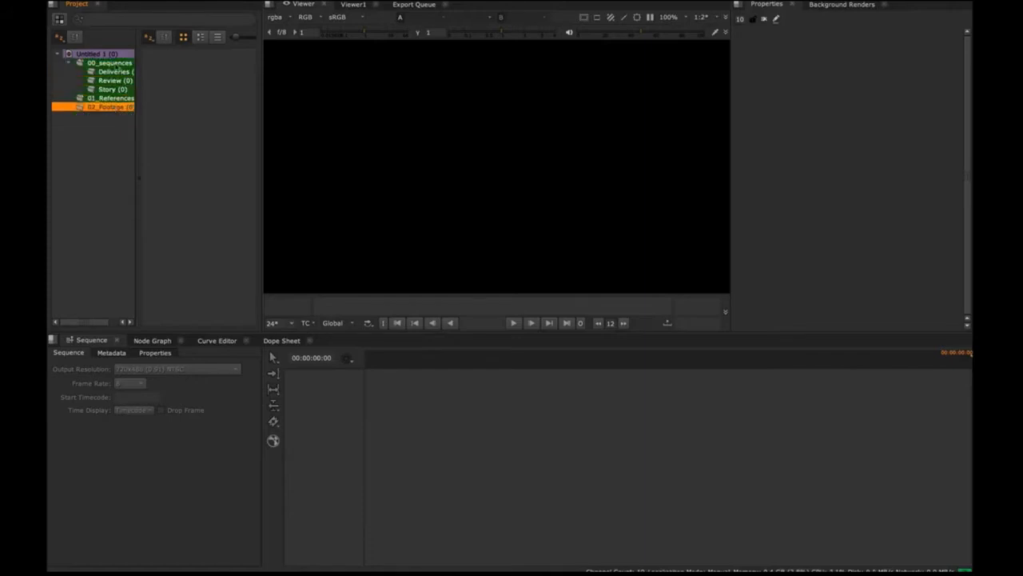
Set the project's OpenColorIO config to aces_1.1 in its colour management settings, and close the settings.
click(116, 54)
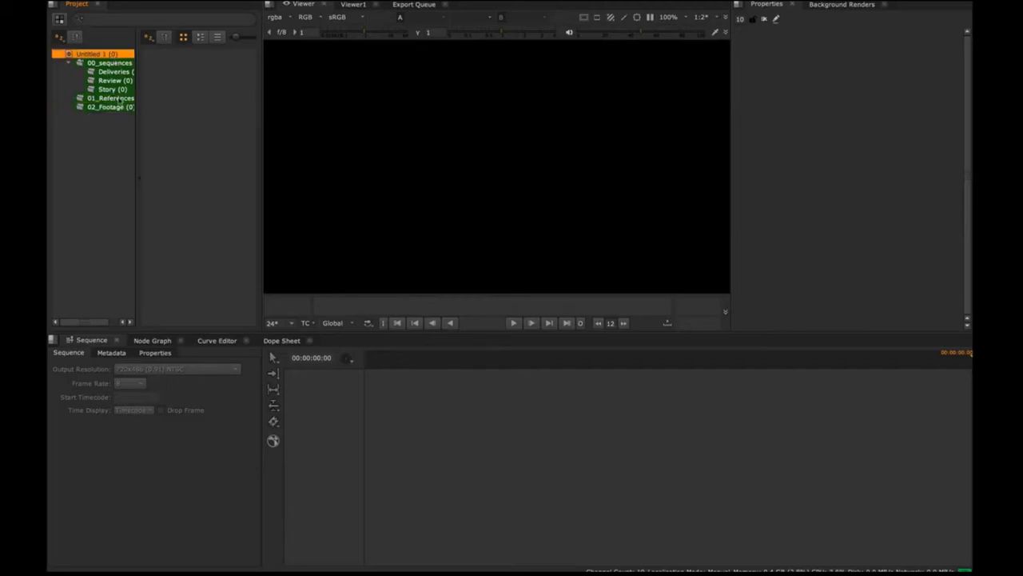
mouse_move(424, 2)
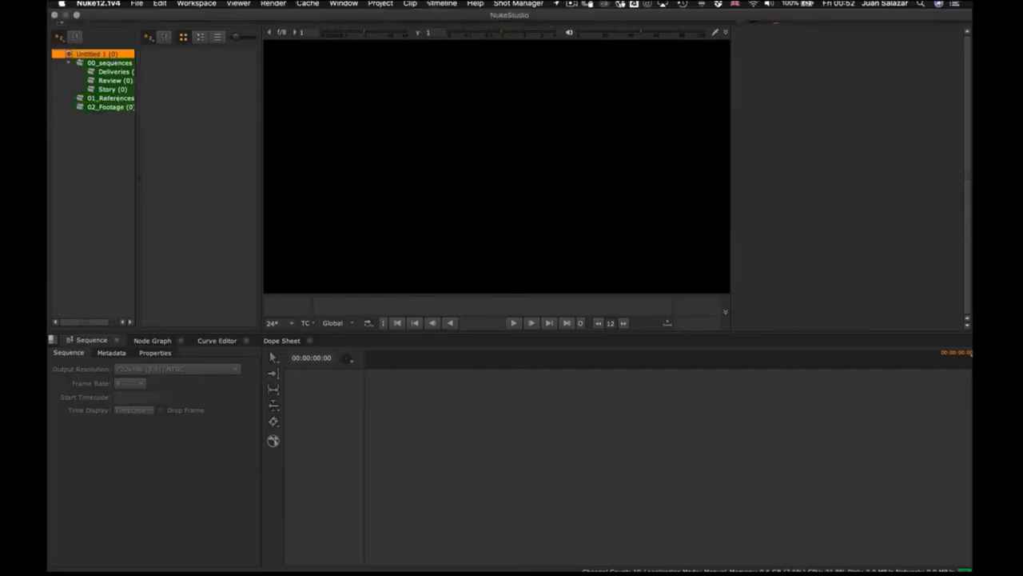
click(103, 4)
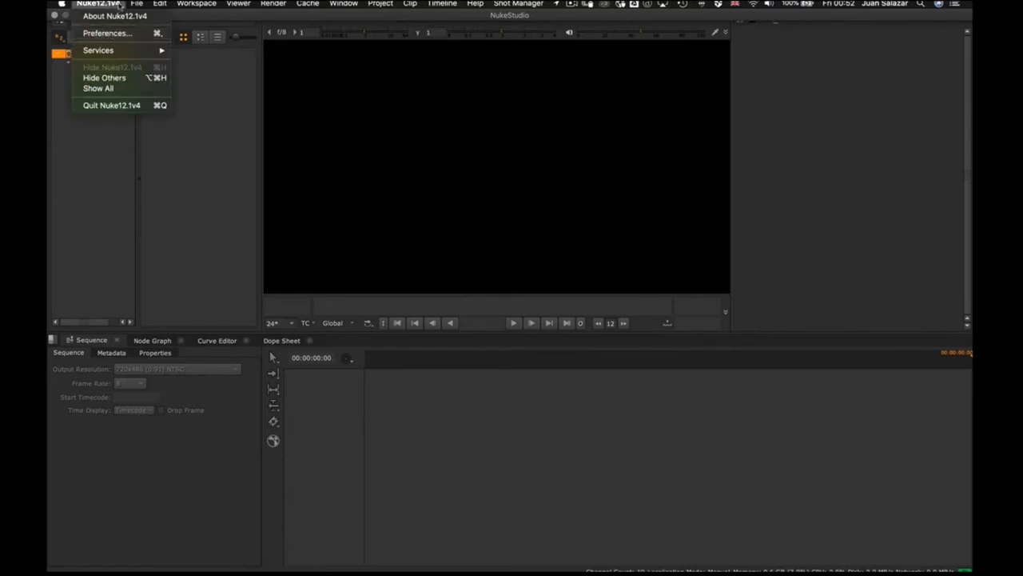
mouse_move(387, 4)
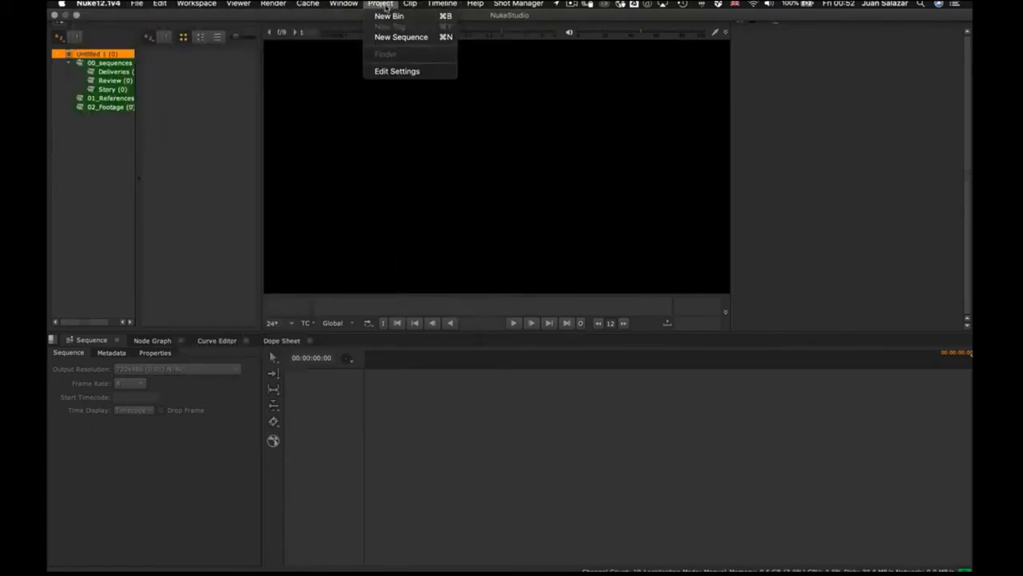
click(395, 73)
drag(428, 144, 406, 86)
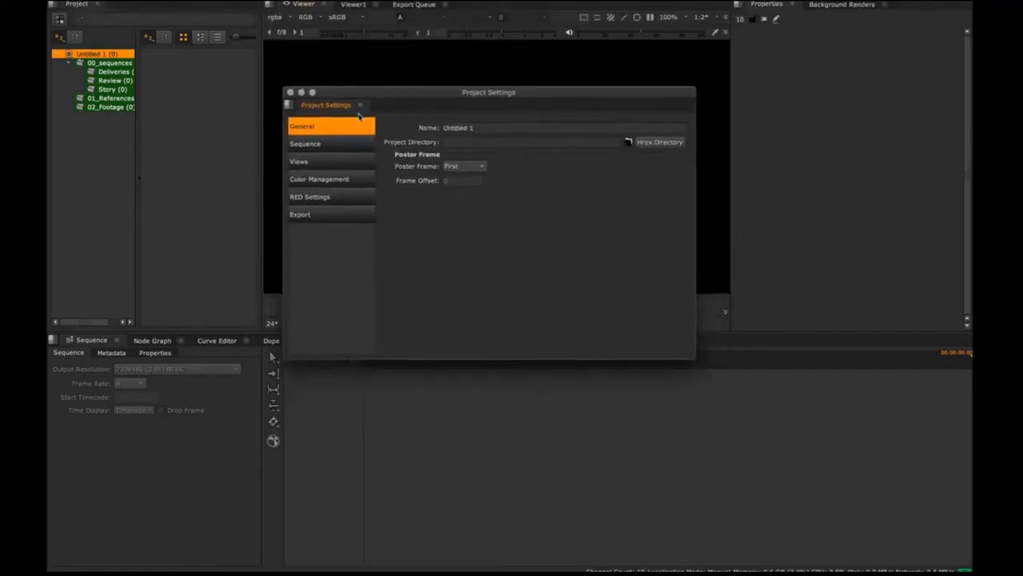
click(342, 179)
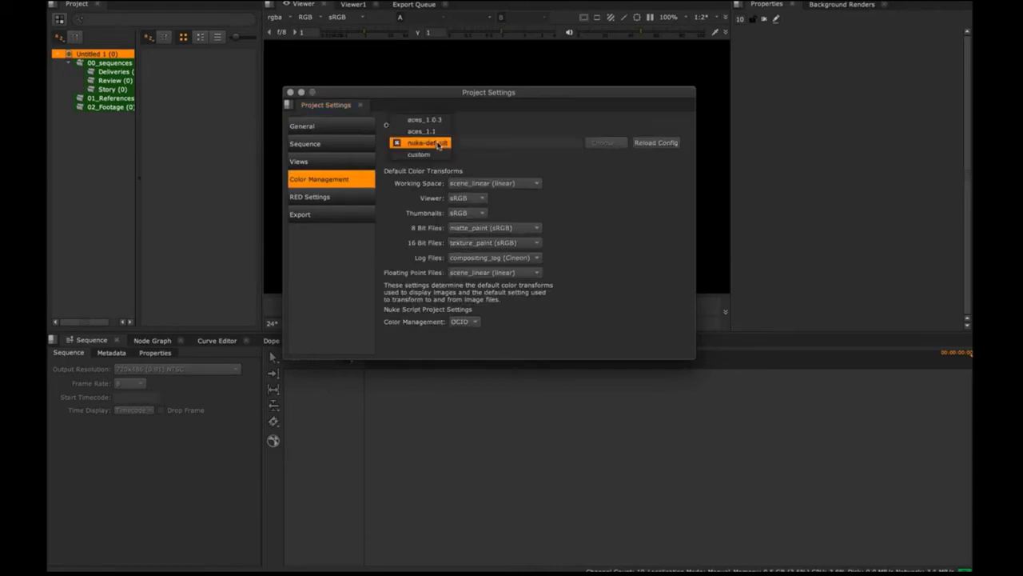
click(438, 144)
click(484, 166)
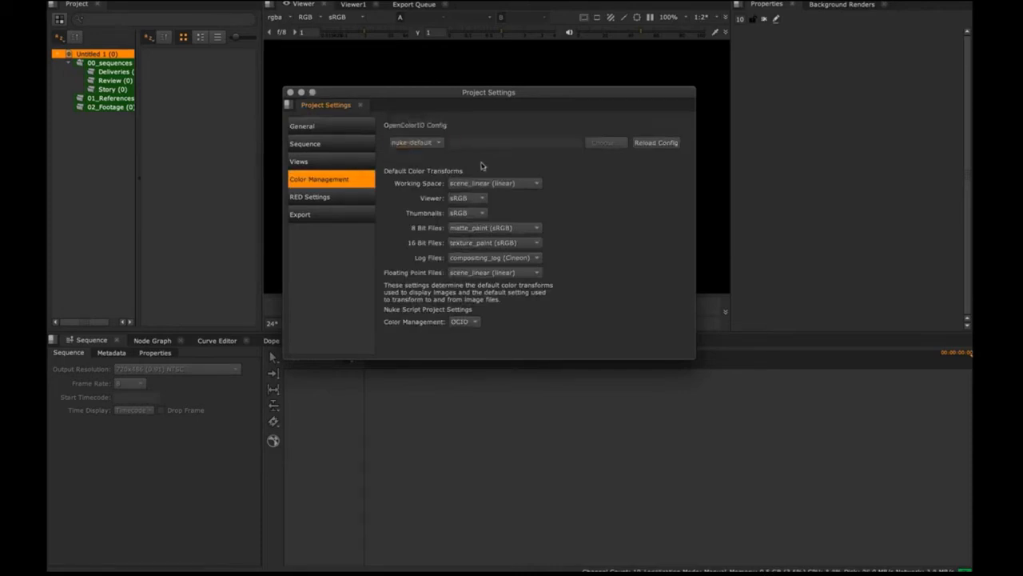
click(438, 144)
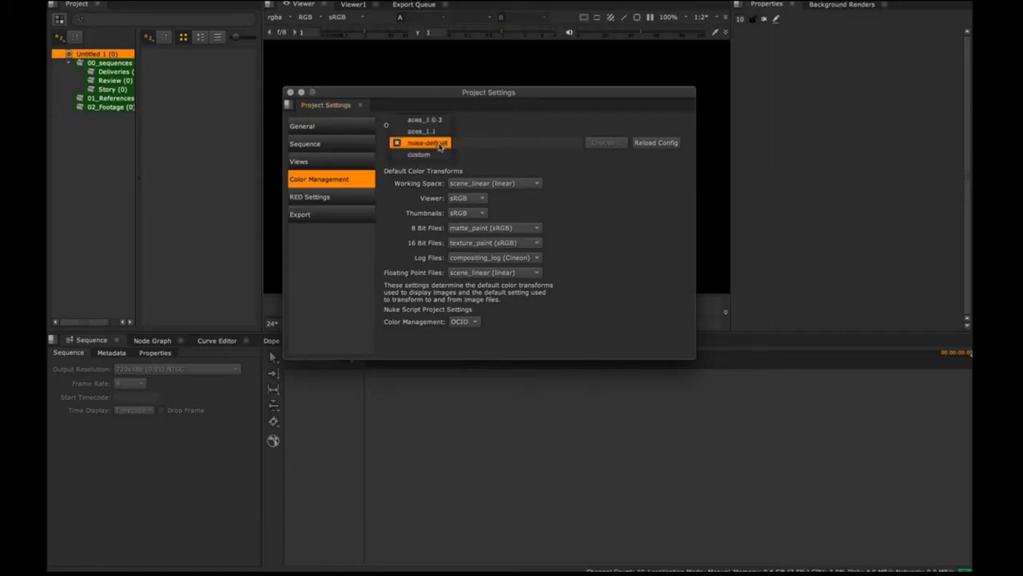
click(435, 134)
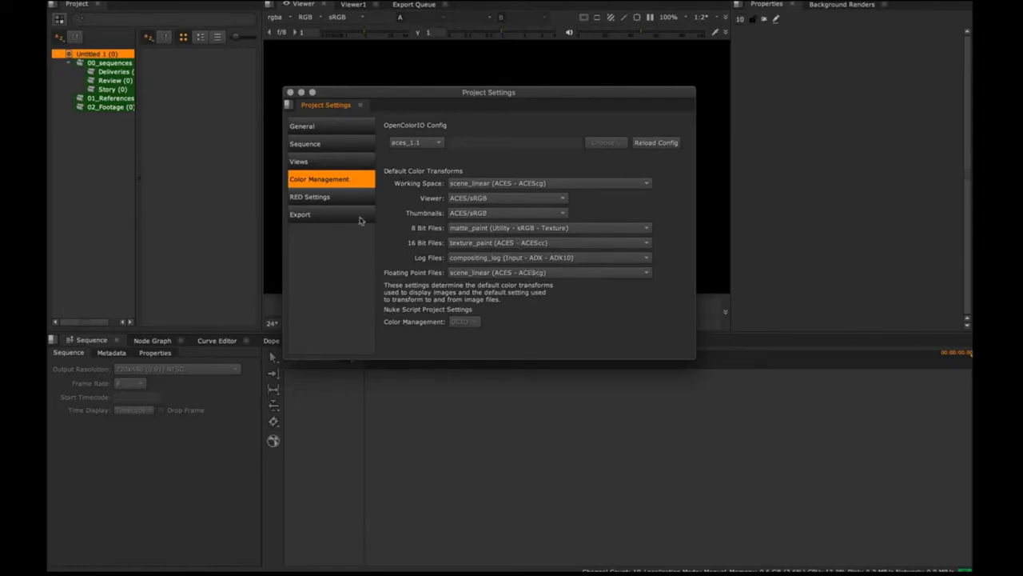
click(291, 93)
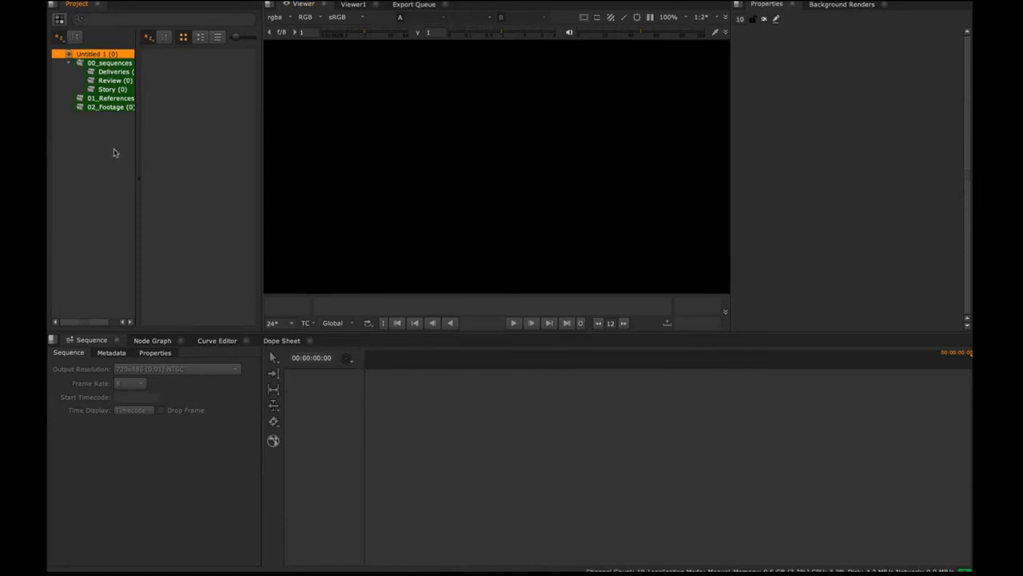
Create a bin named 06_OnlineEditing at the project root.
key(ctrl+b)
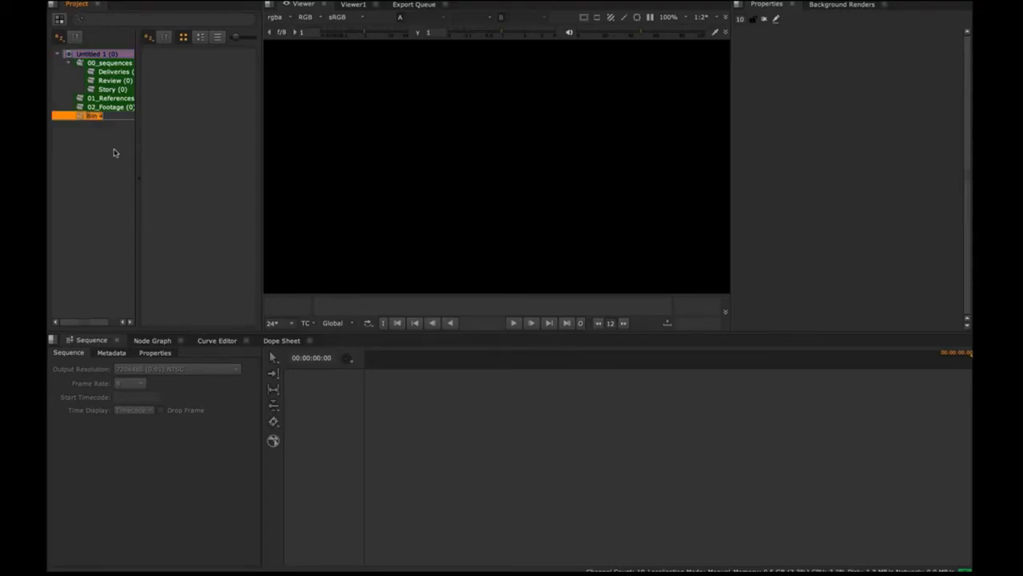
text(0)
text(6_Onl)
text(ineEditing)
key(Return)
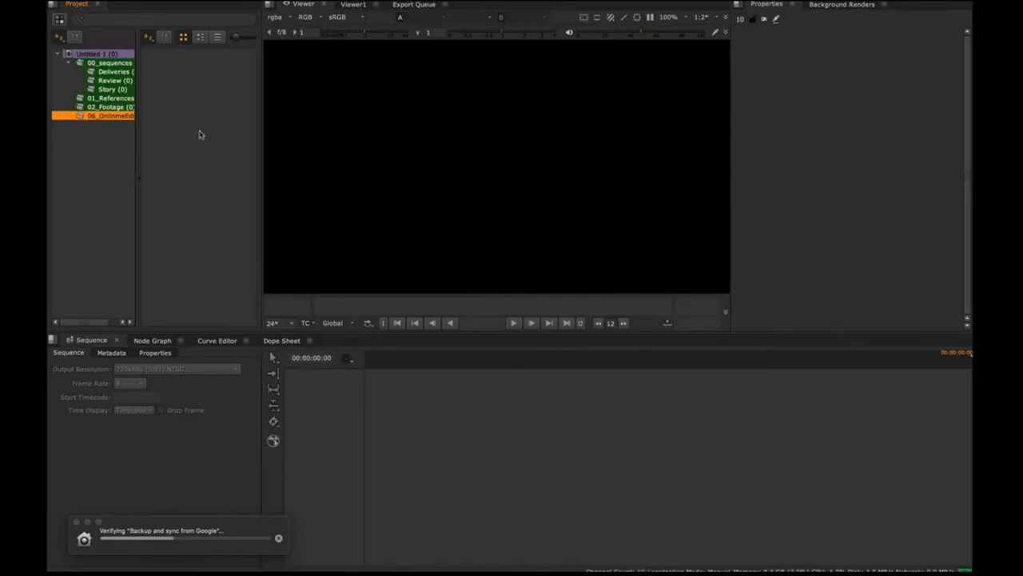
Import BnW_V01.0001.exr, BnW_V02.0001.exr and ColorsBars_V01.nk from the Editorial_Tools templates folder into the 06_OnlineEditing bin.
right_click(203, 124)
mouse_move(221, 141)
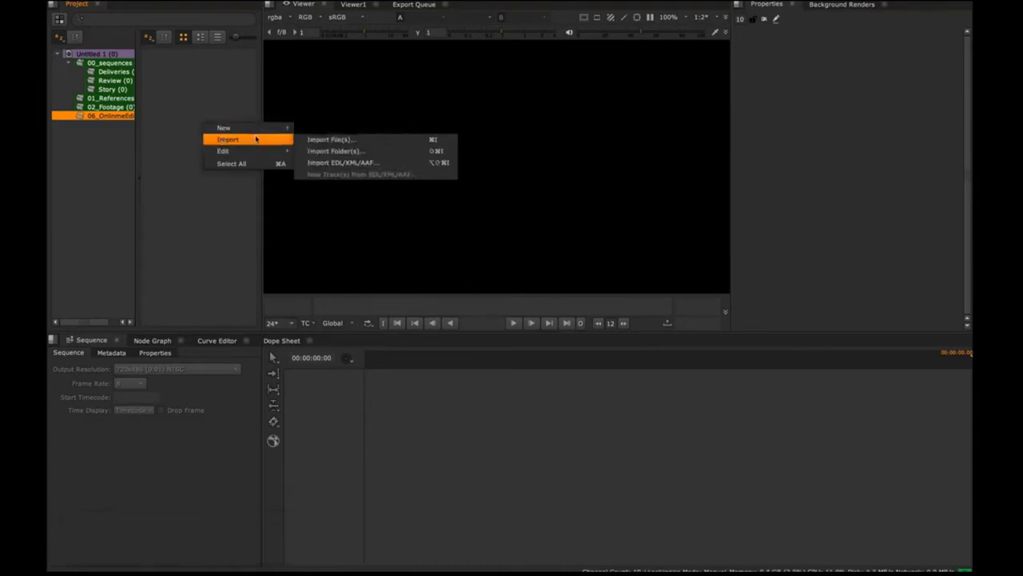
click(327, 141)
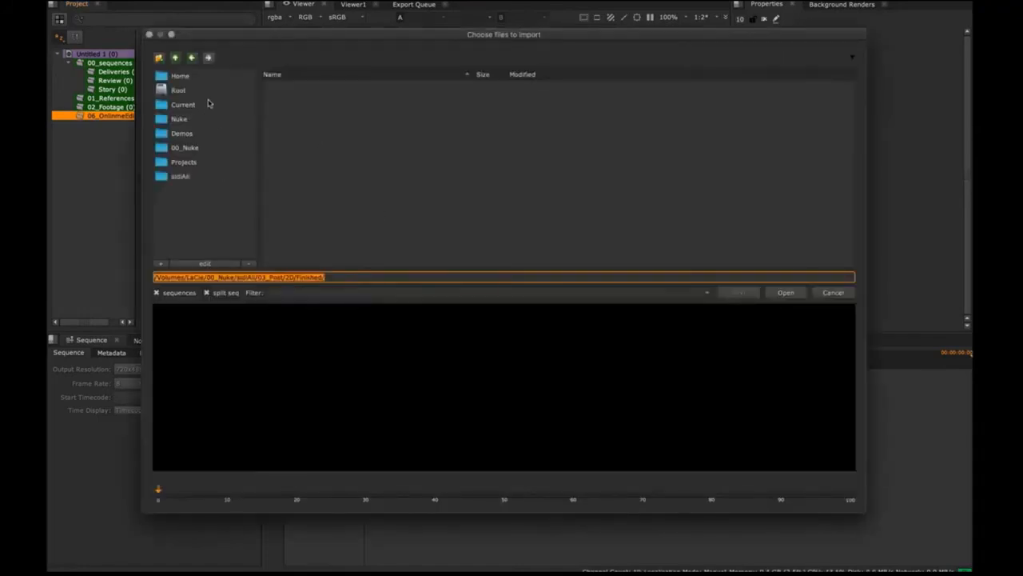
click(204, 104)
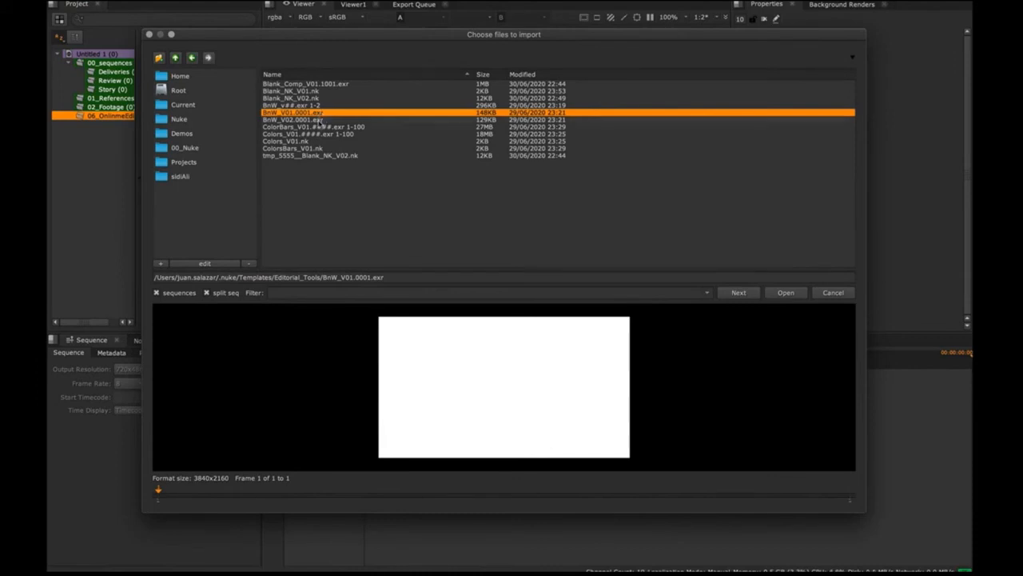
super+click(317, 120)
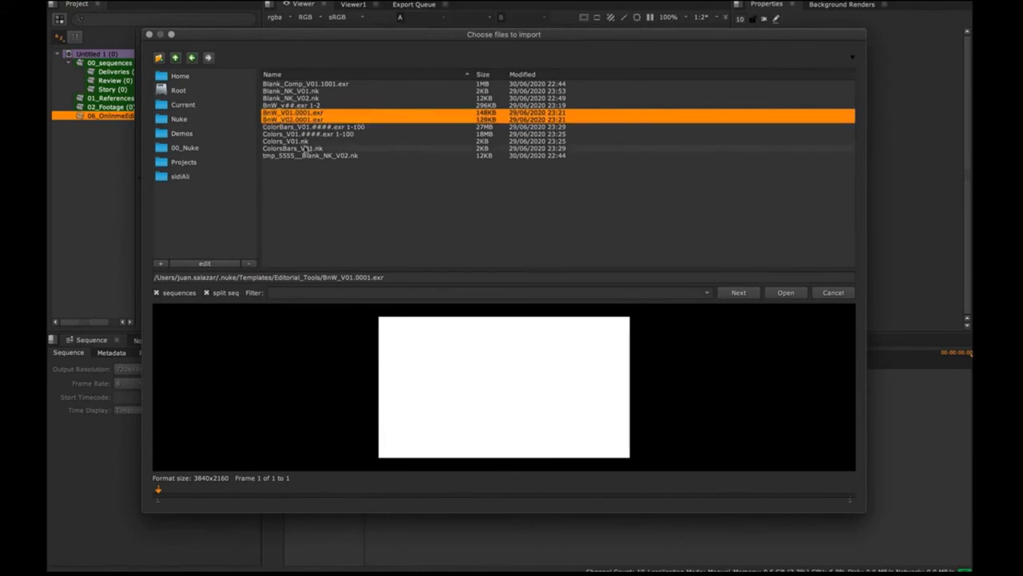
super+click(304, 149)
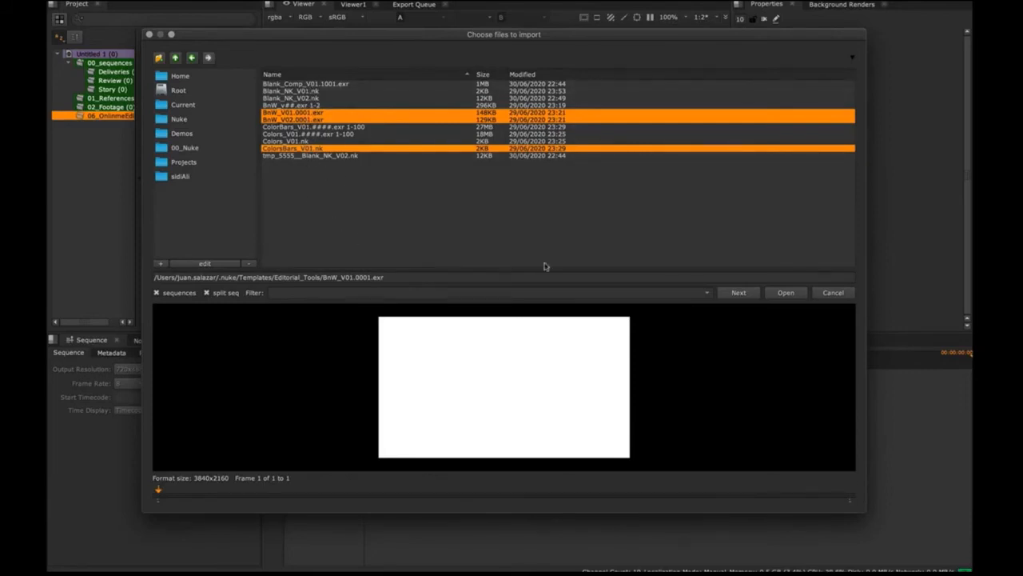
click(788, 294)
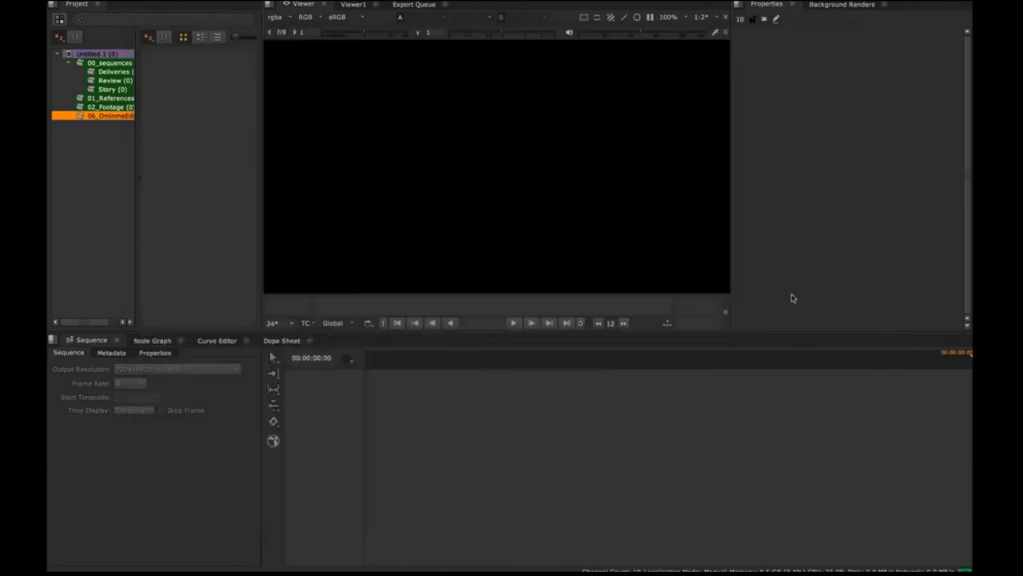
drag(227, 90, 204, 244)
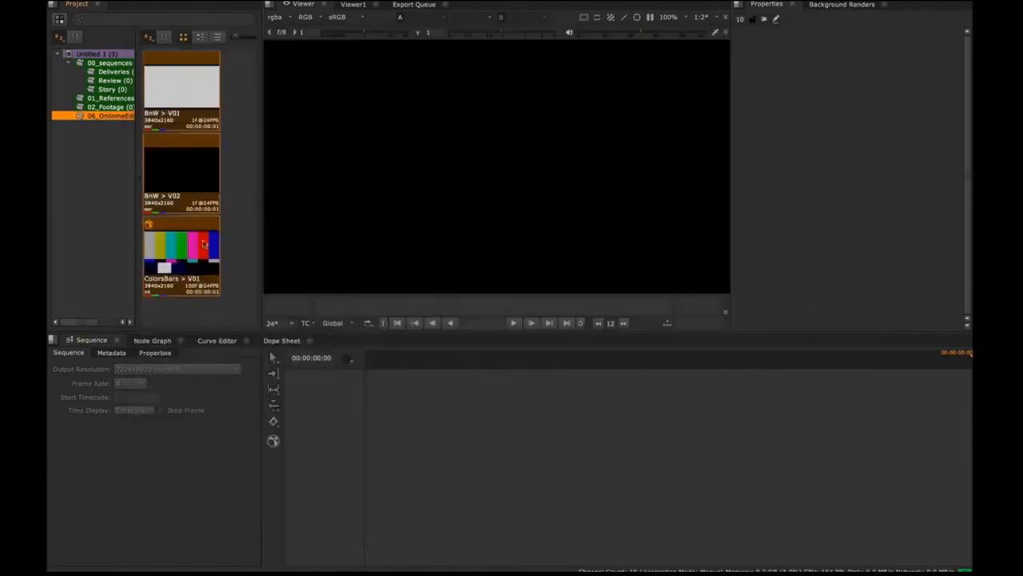
click(235, 177)
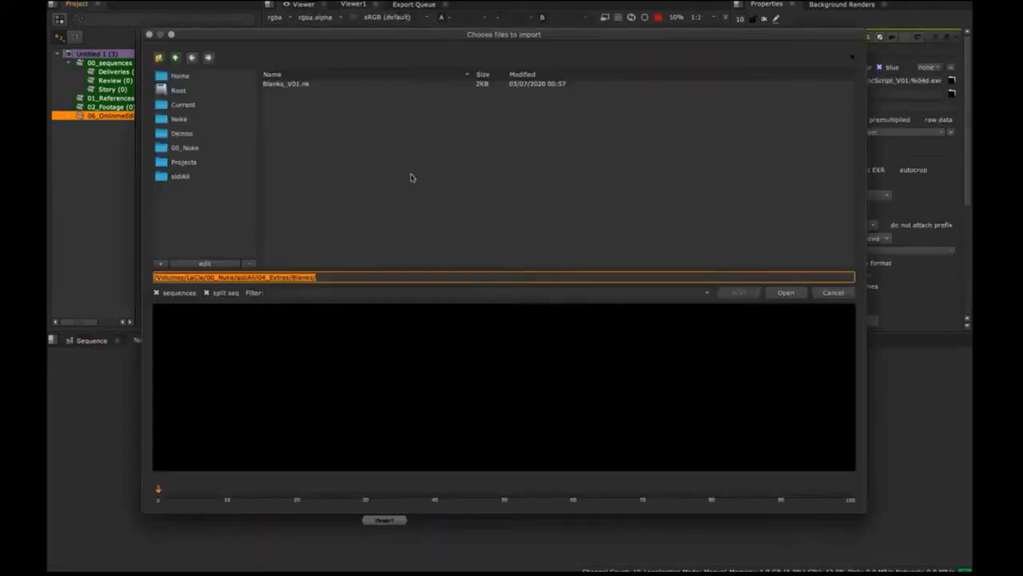
Import the Blanks_V01.nk script from the 04_Extras/Blanks folder into the 06_OnlineEditing bin.
click(320, 85)
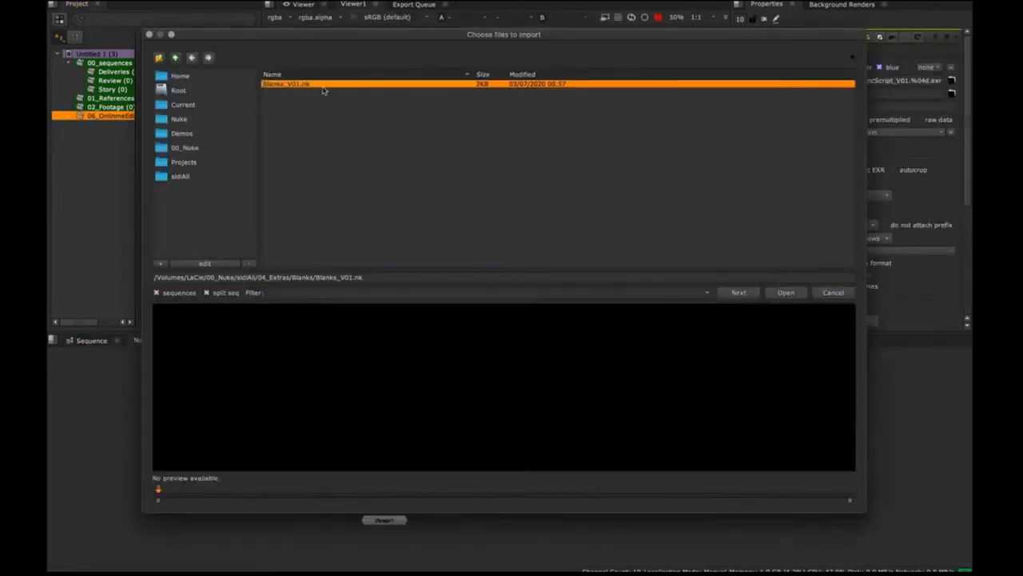
click(785, 293)
scroll(249, 180, down, 1)
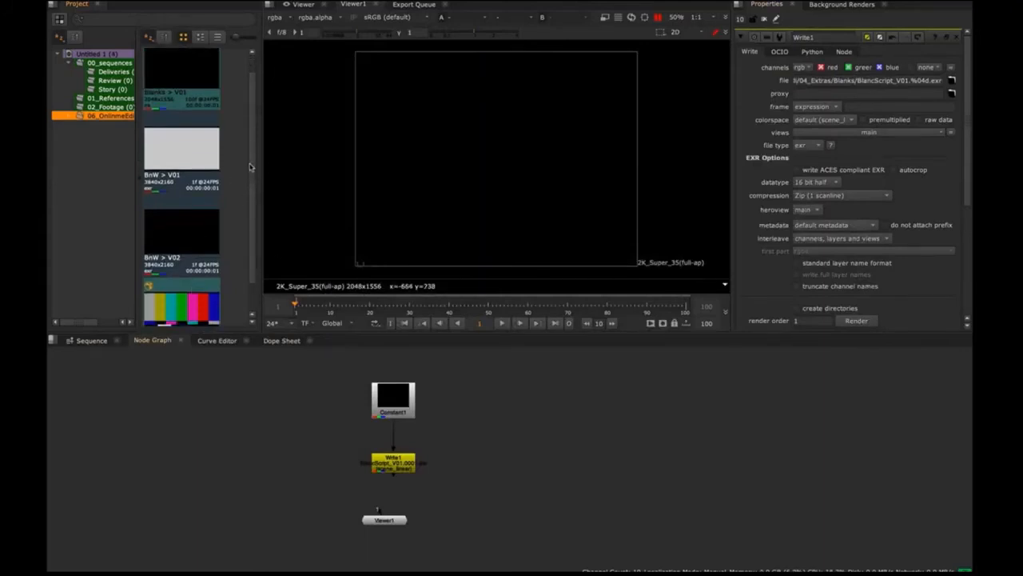
drag(250, 163, 250, 106)
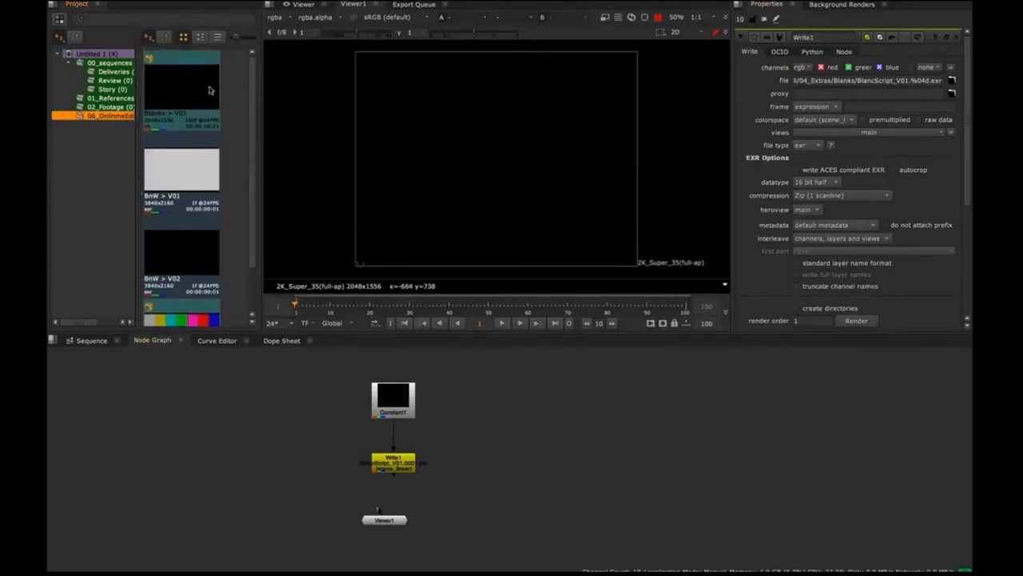
Colour-code the bins: 06_OnlineEditing grey, Story yellow, Review pale pink and Deliveries green.
click(93, 341)
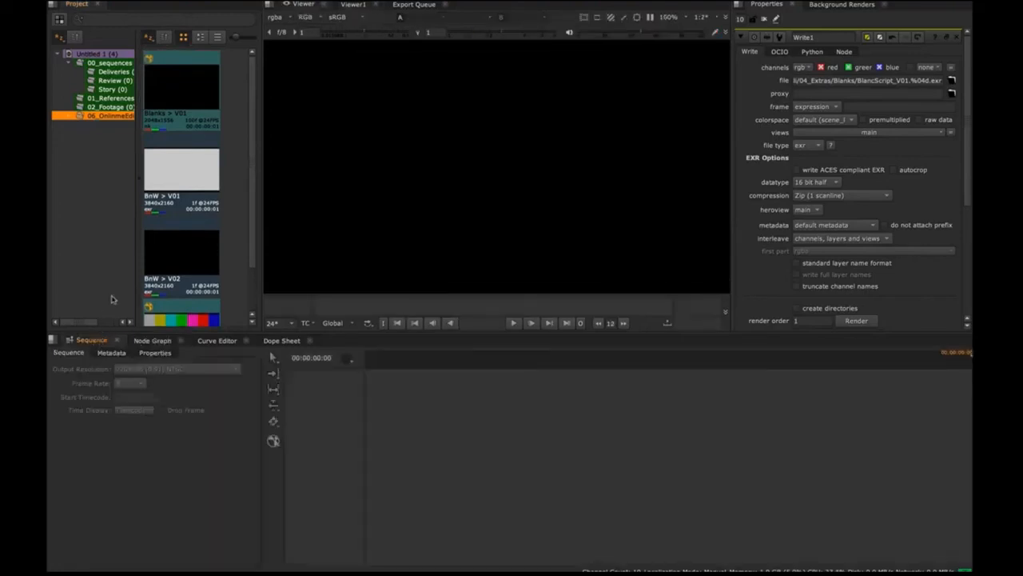
click(111, 106)
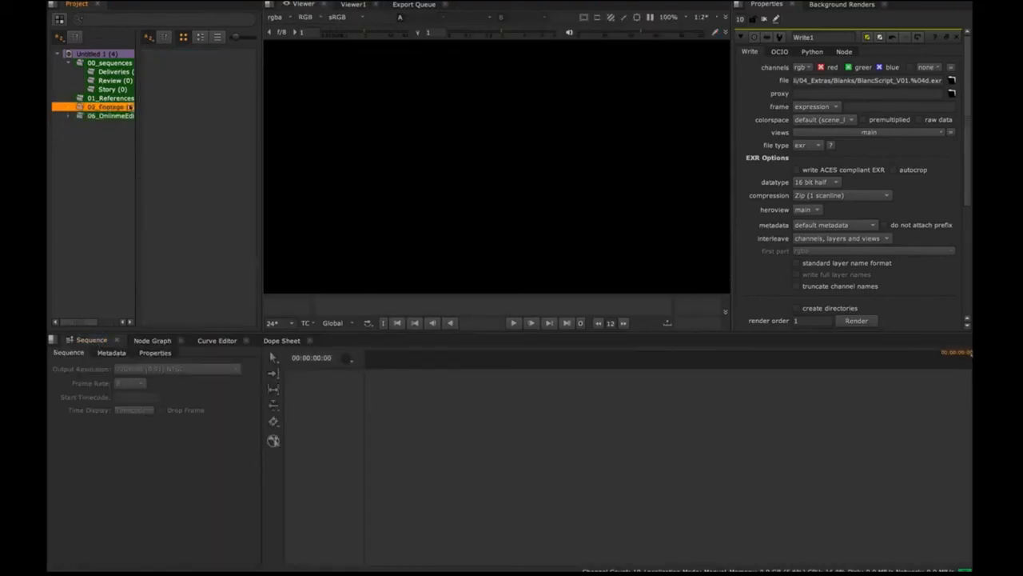
click(109, 116)
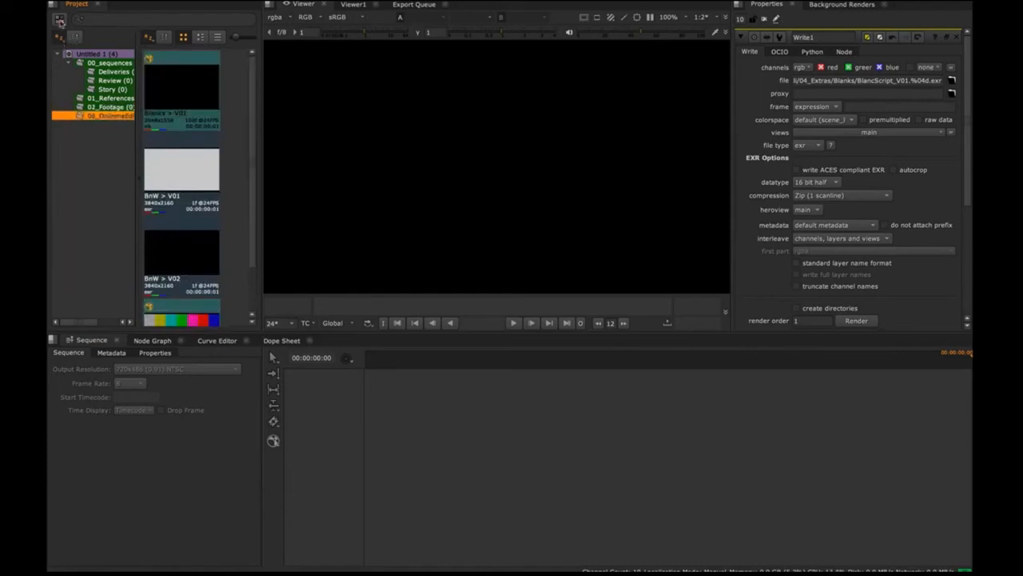
click(60, 19)
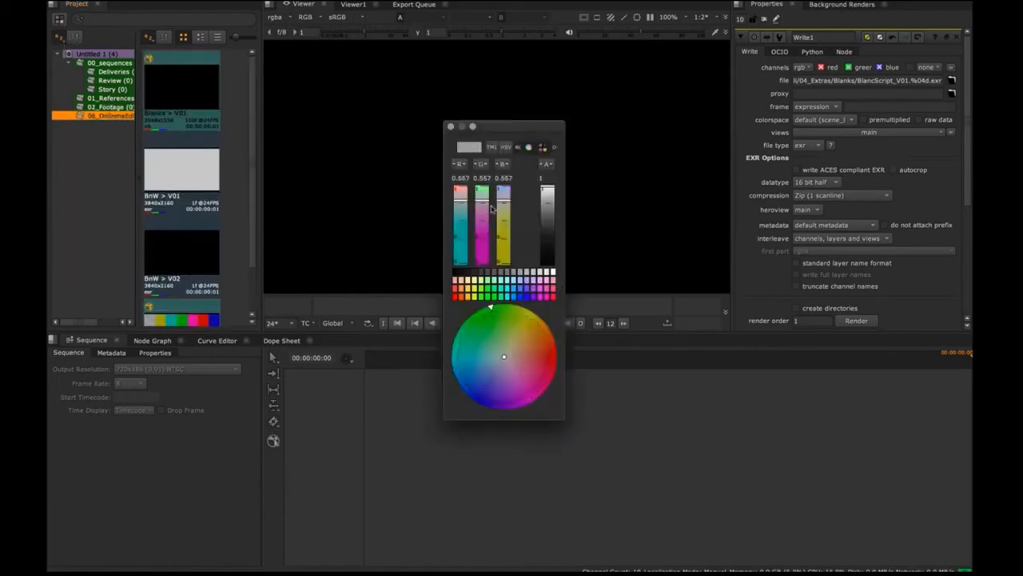
click(132, 89)
click(467, 288)
click(120, 80)
click(455, 280)
click(120, 71)
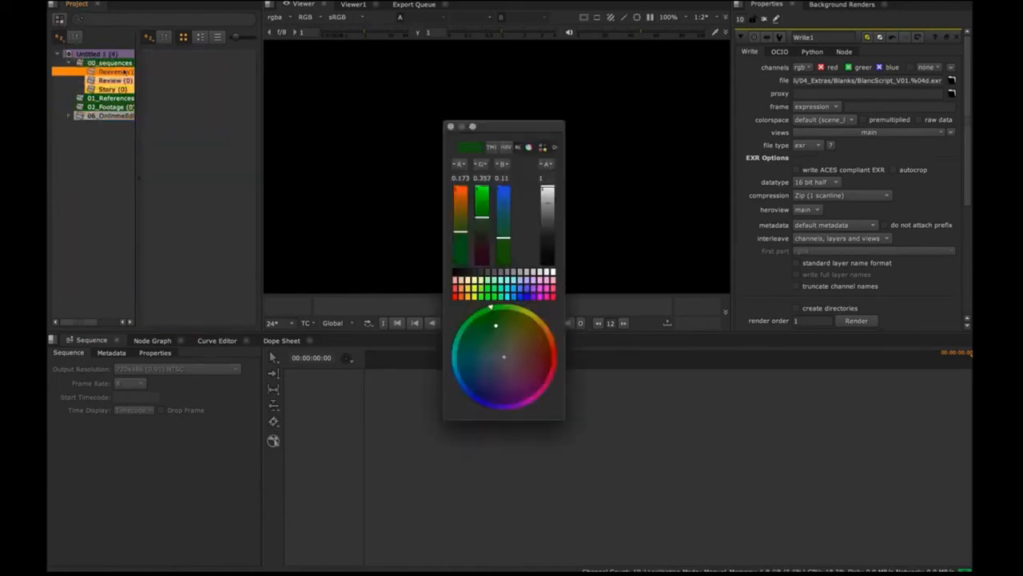
click(487, 297)
click(451, 126)
Give the 00_sequences bin an orange colour and close the colour picker.
click(112, 98)
click(109, 62)
click(60, 20)
click(463, 282)
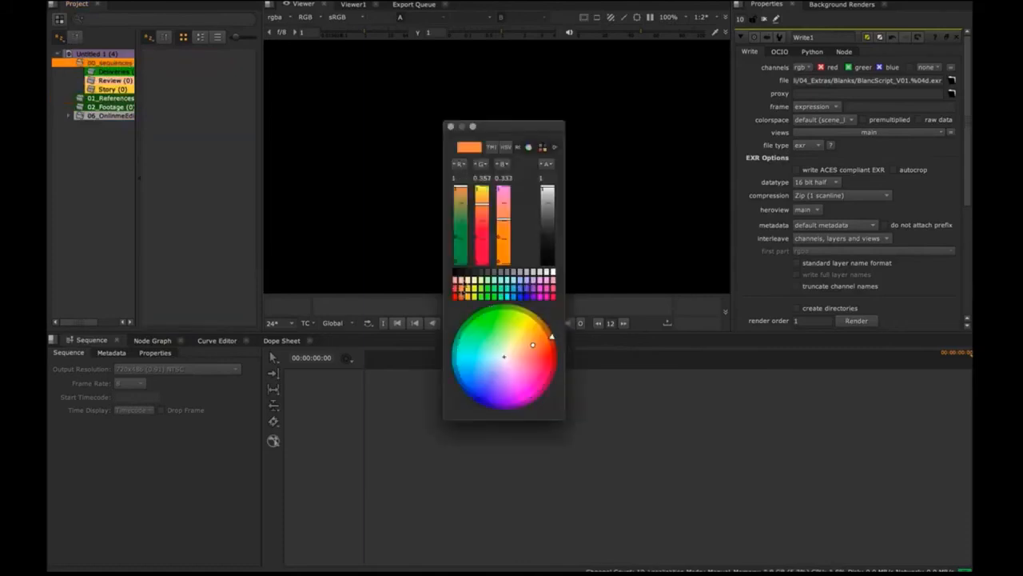
click(451, 126)
click(109, 98)
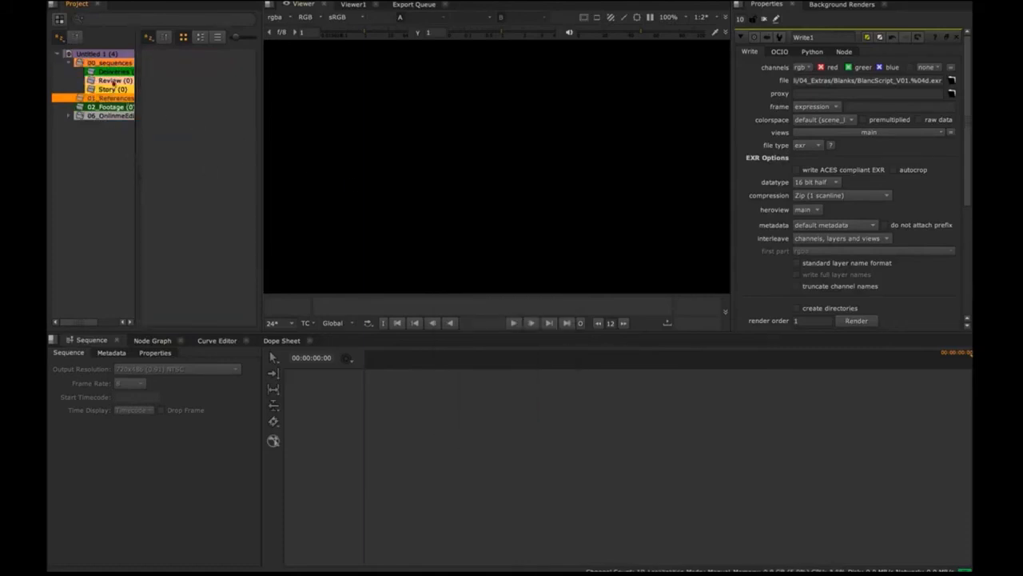
Start saving the project and go to the .nuke/Templates folder in the home directory.
click(109, 55)
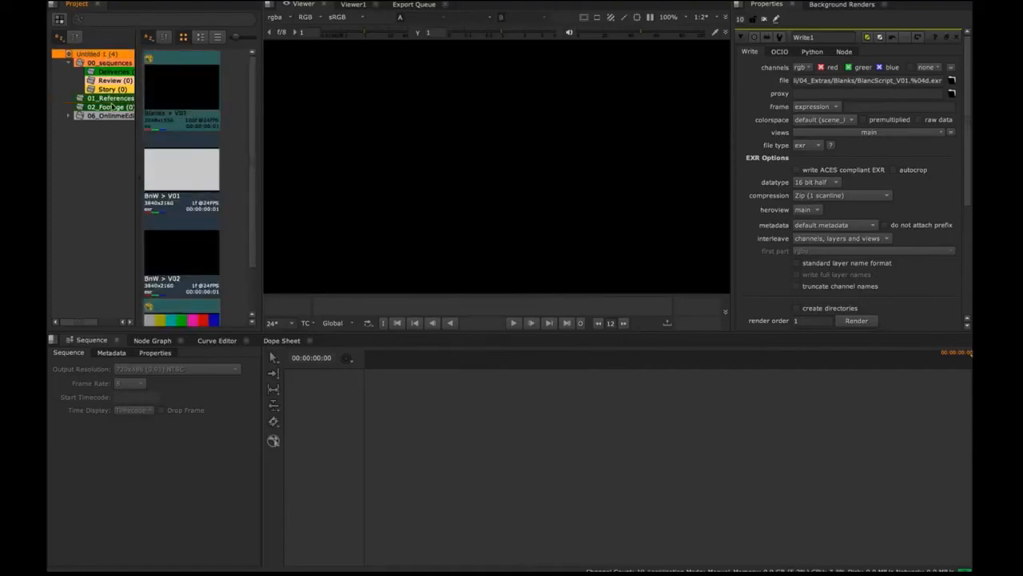
key(ctrl+s)
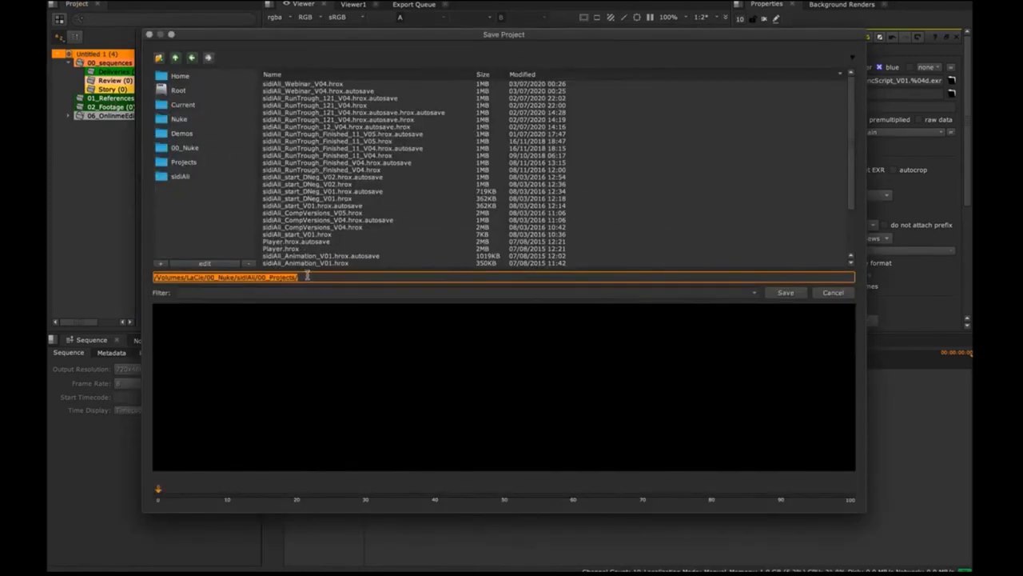
drag(306, 276, 109, 277)
key(BackSpace)
text(~)
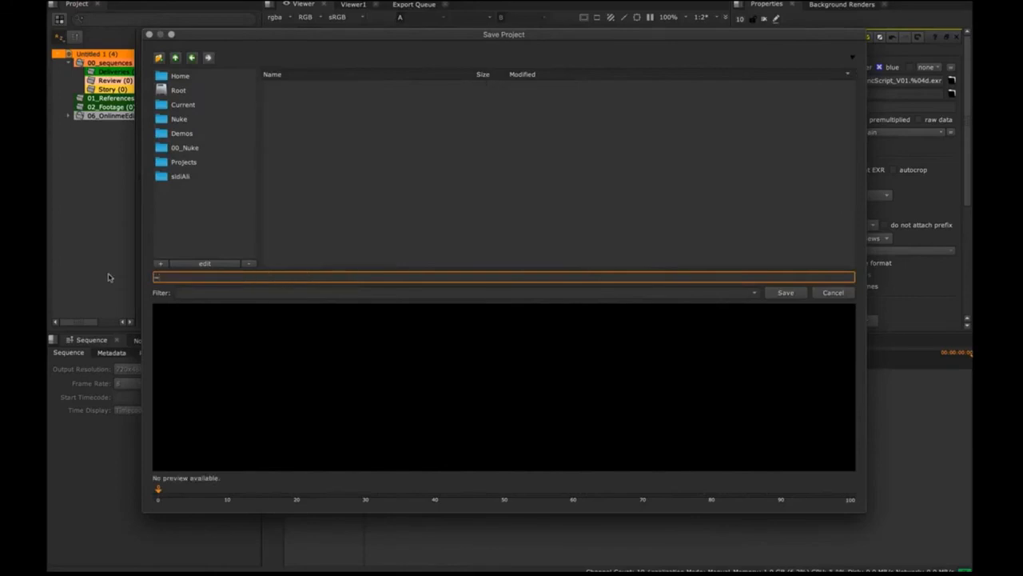
text(/Users/juan.salazar/.n)
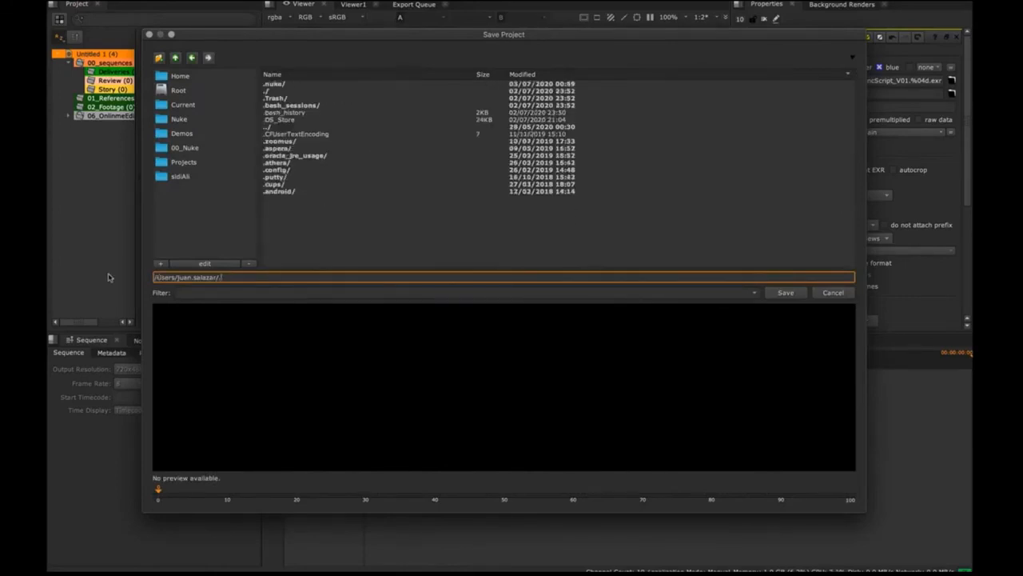
double_click(283, 84)
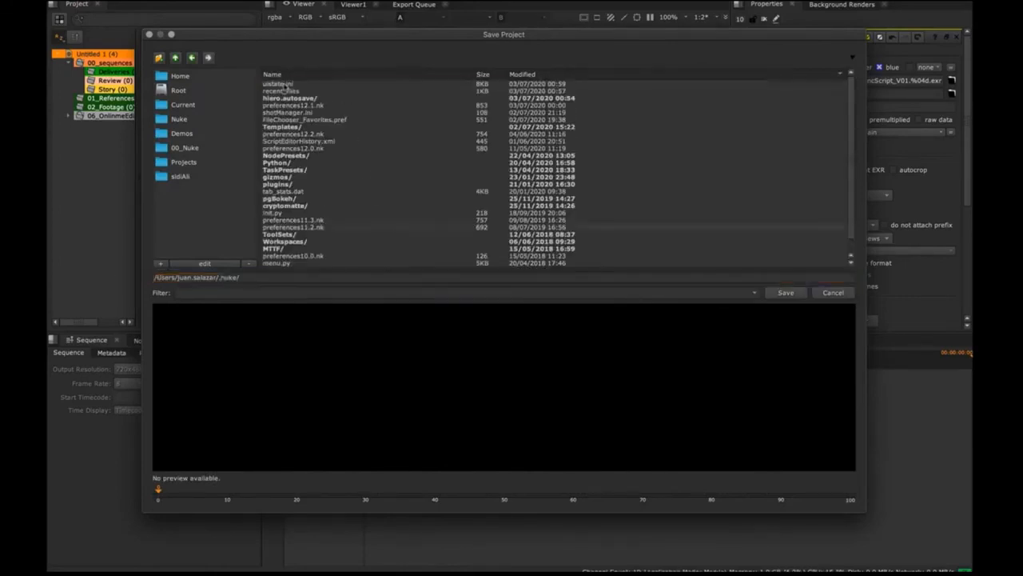
click(262, 277)
text(t)
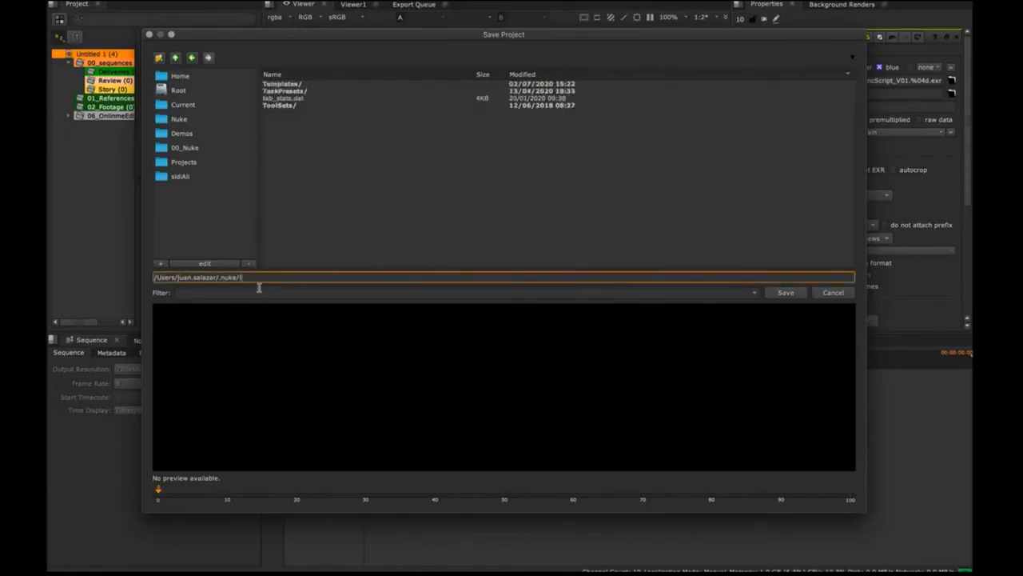
double_click(289, 83)
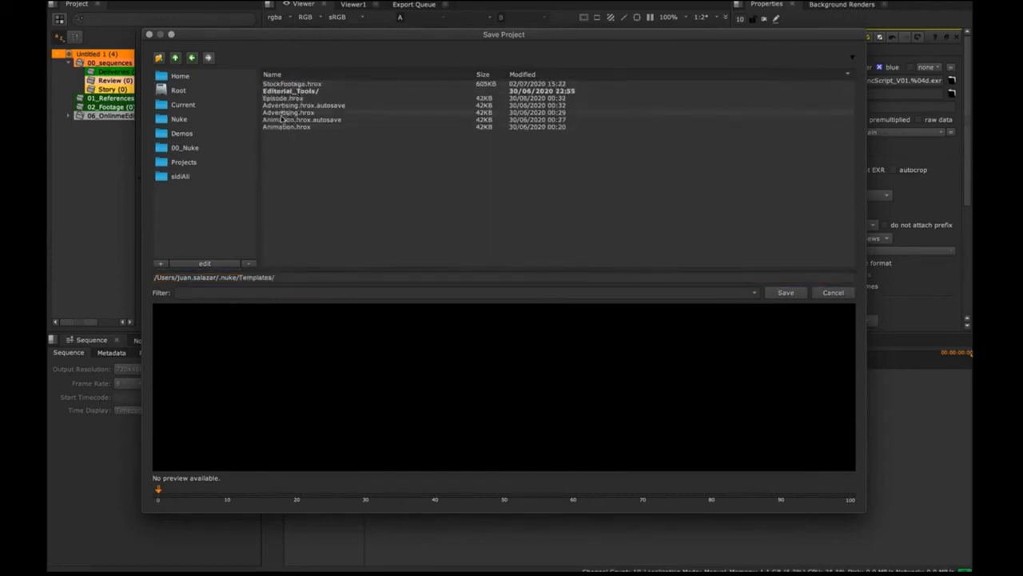
Save the project as Advertising_ACES.hrox, basing the file name on the existing Advertising.hrox template.
click(284, 113)
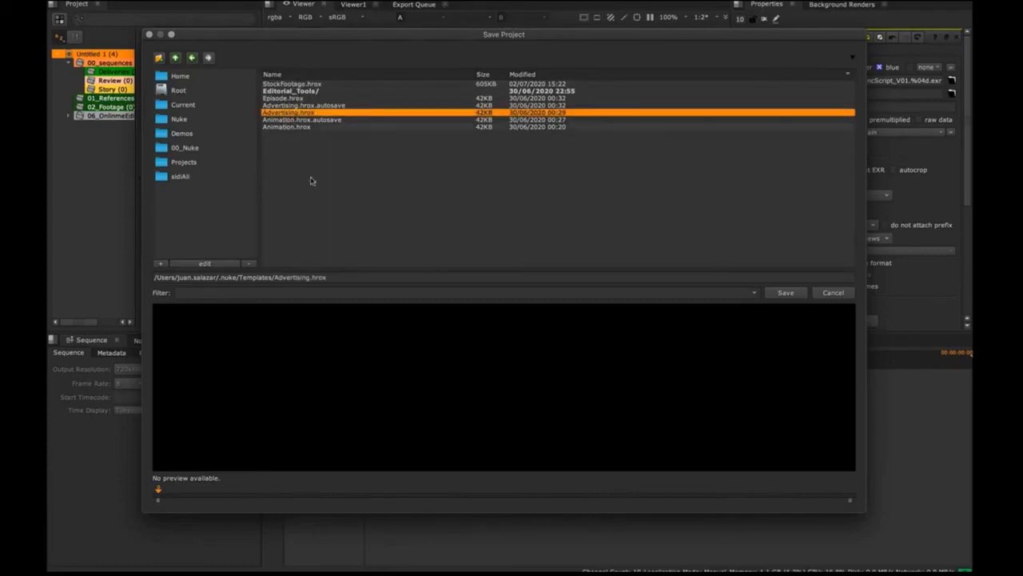
click(310, 277)
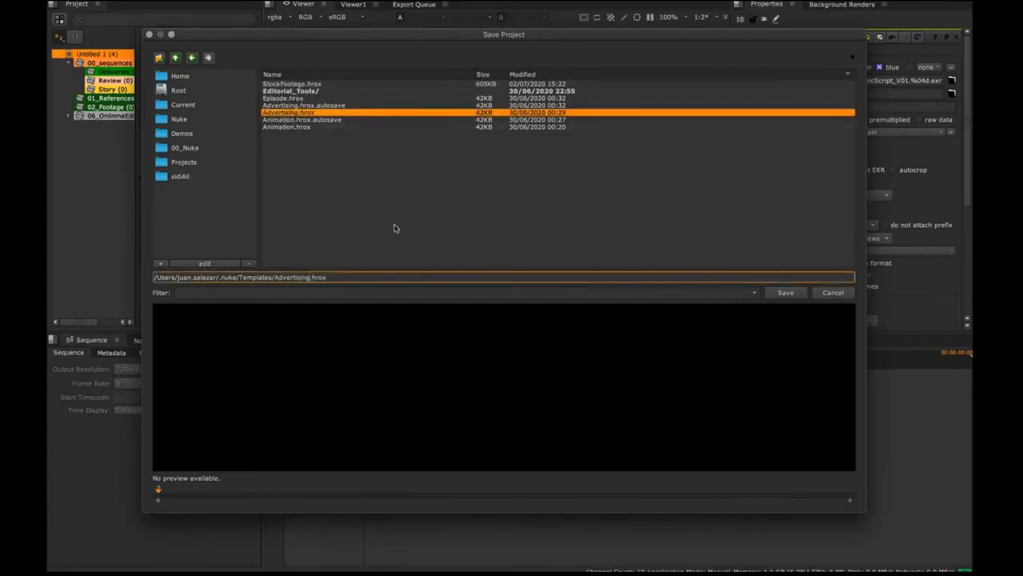
text(_ACES)
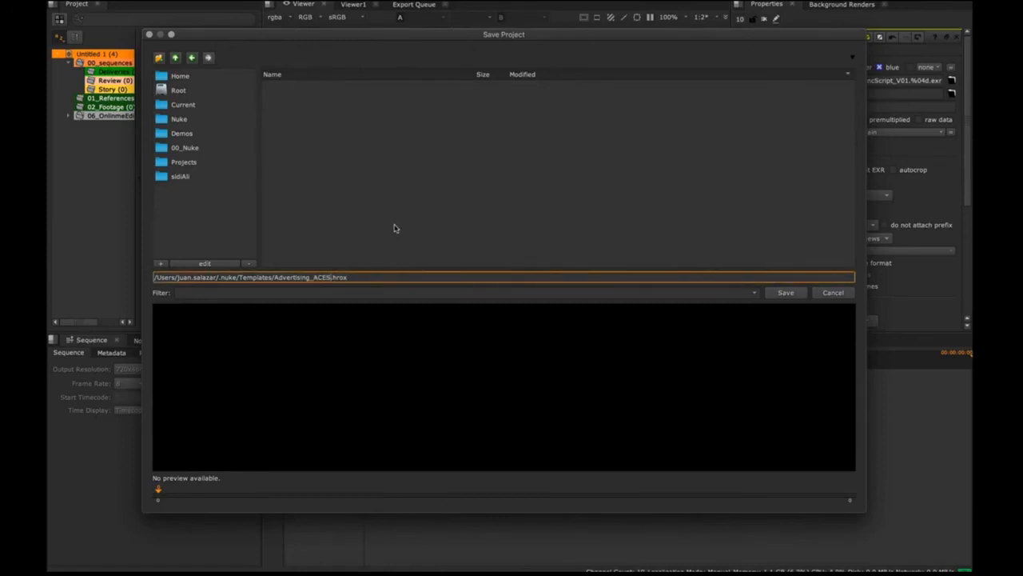
click(786, 293)
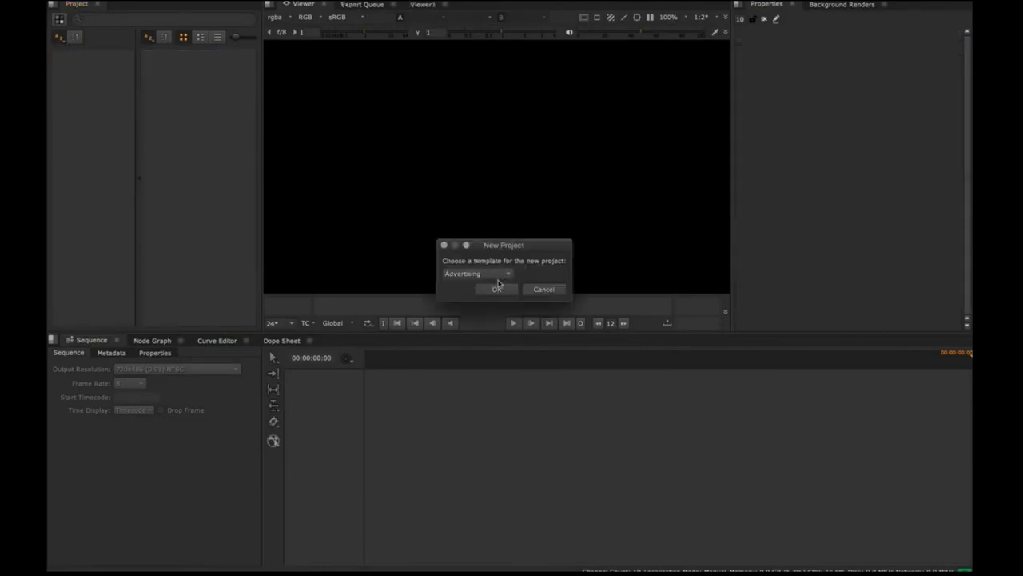
Create a new project from the Advertising template without restoring its autosave, and look through its bins and clips.
drag(505, 247, 492, 187)
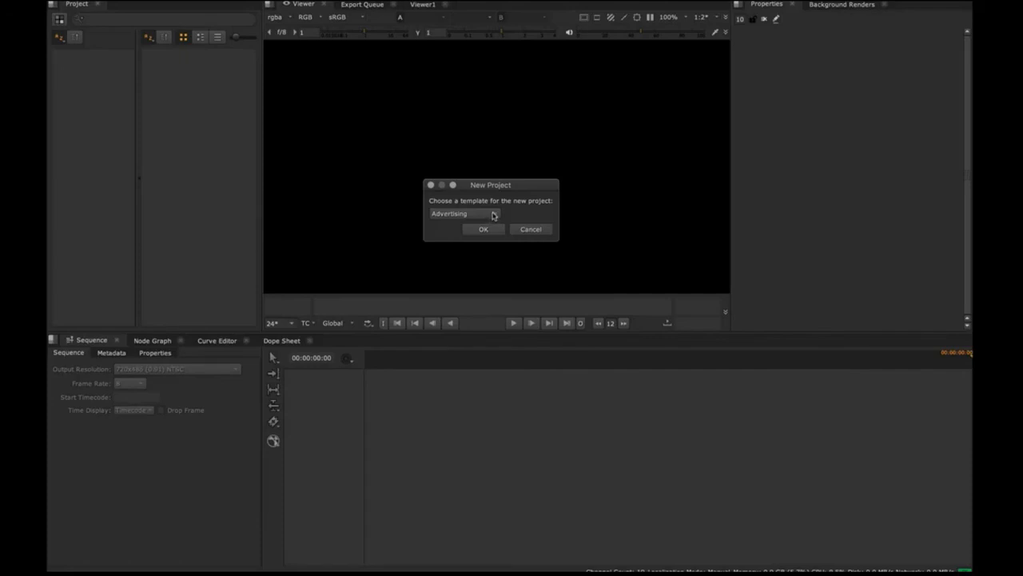
click(495, 216)
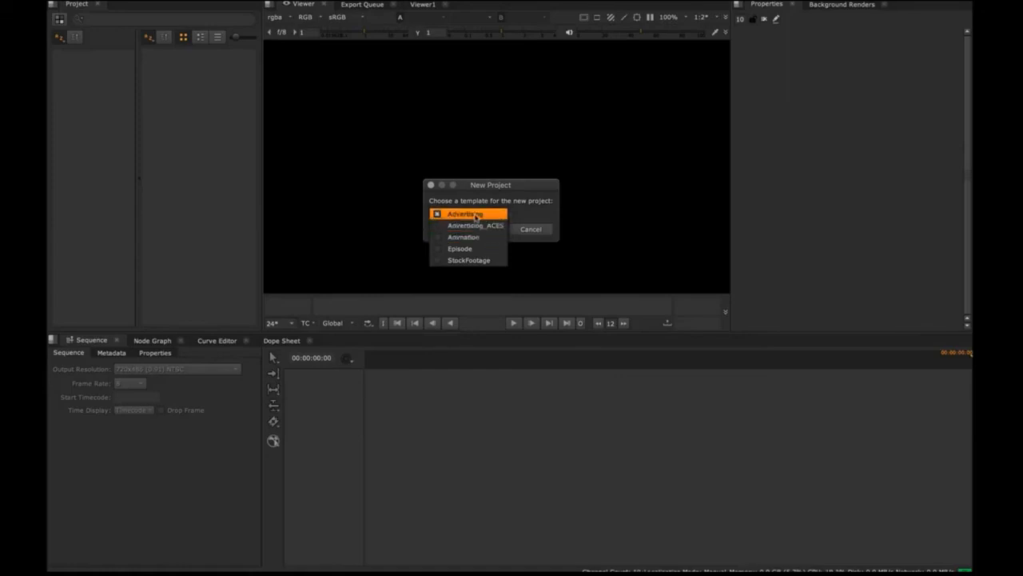
click(476, 215)
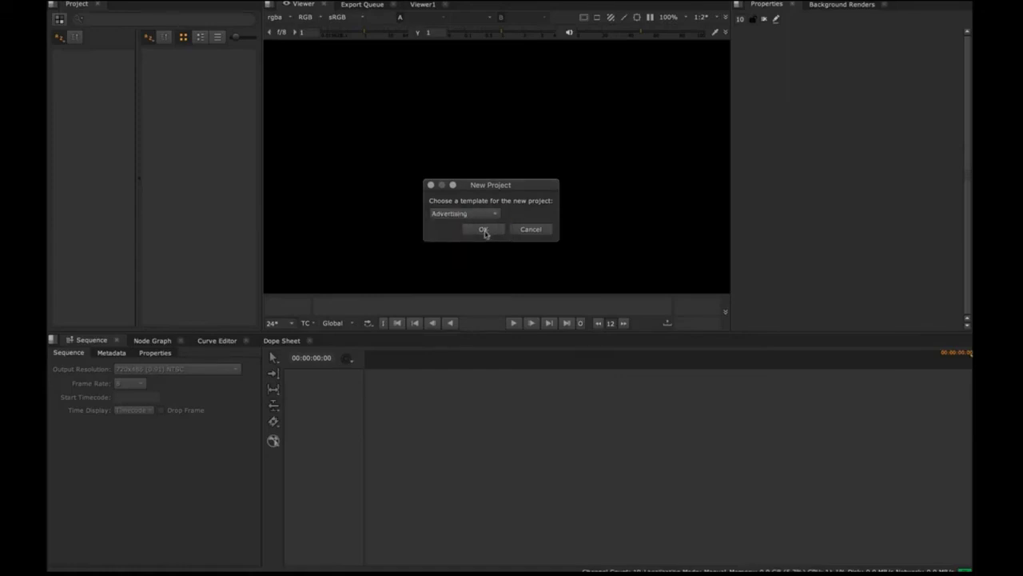
click(483, 230)
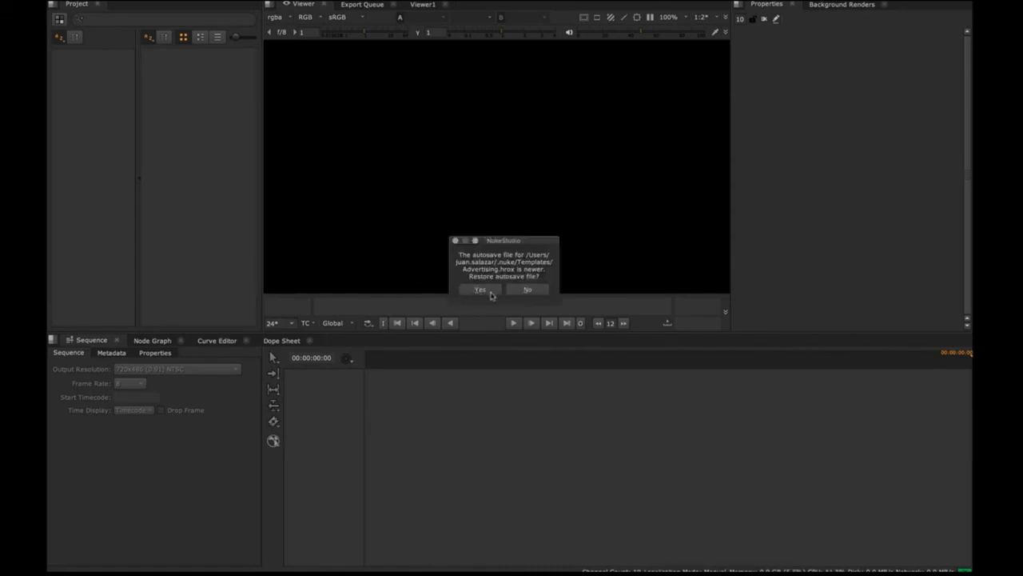
click(528, 290)
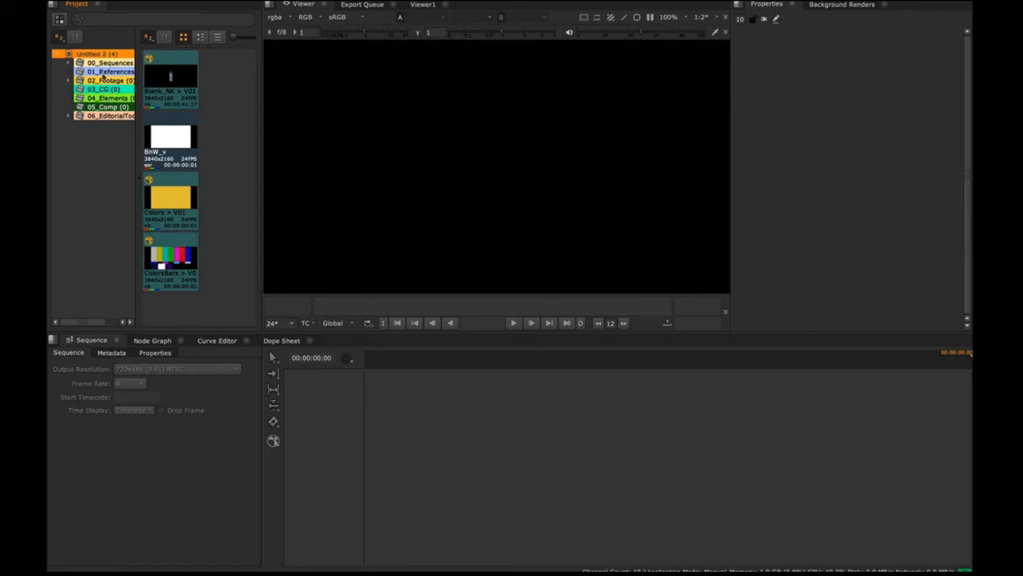
drag(218, 120, 180, 267)
click(231, 150)
click(109, 63)
click(98, 53)
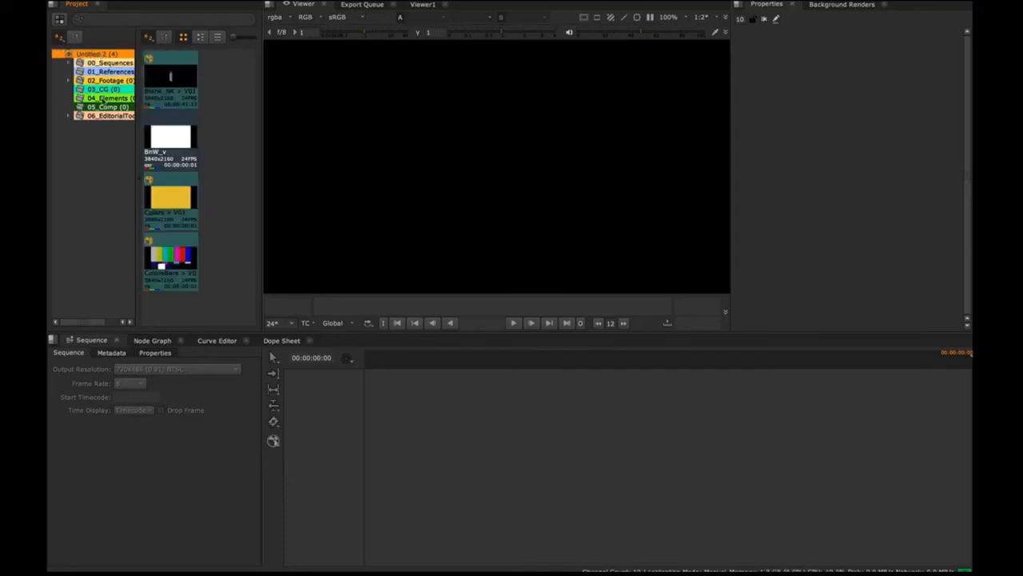